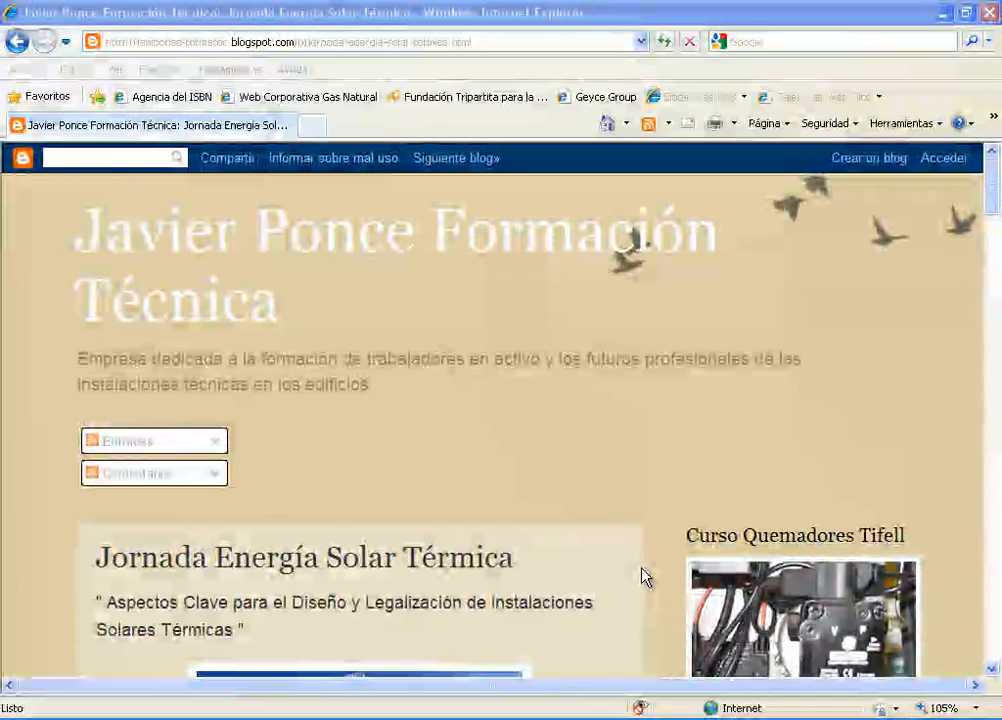
Step: Open the Schüco solar thermal calculation spreadsheet linked on the blog page and maximize its window
scroll(642, 577, down, 7)
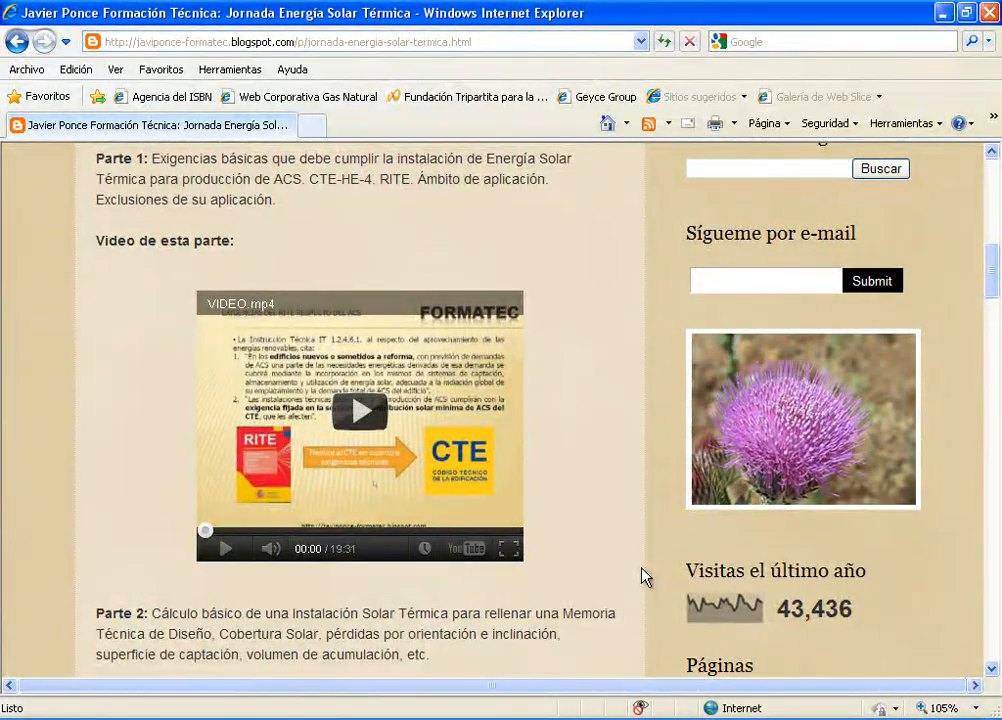
scroll(645, 577, down, 5)
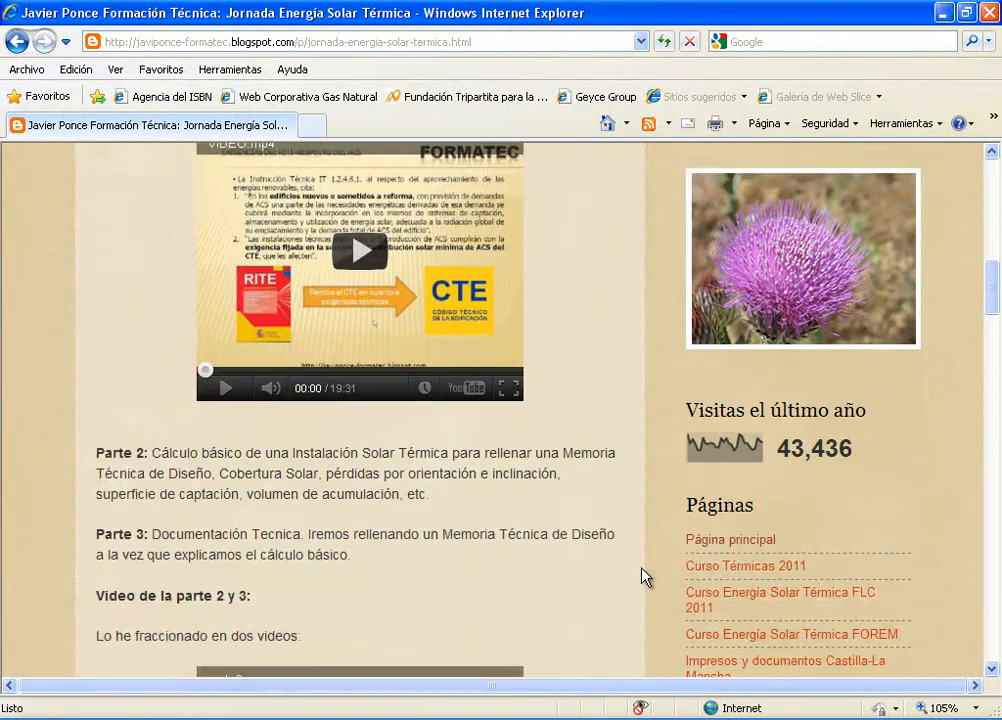
scroll(645, 577, down, 7)
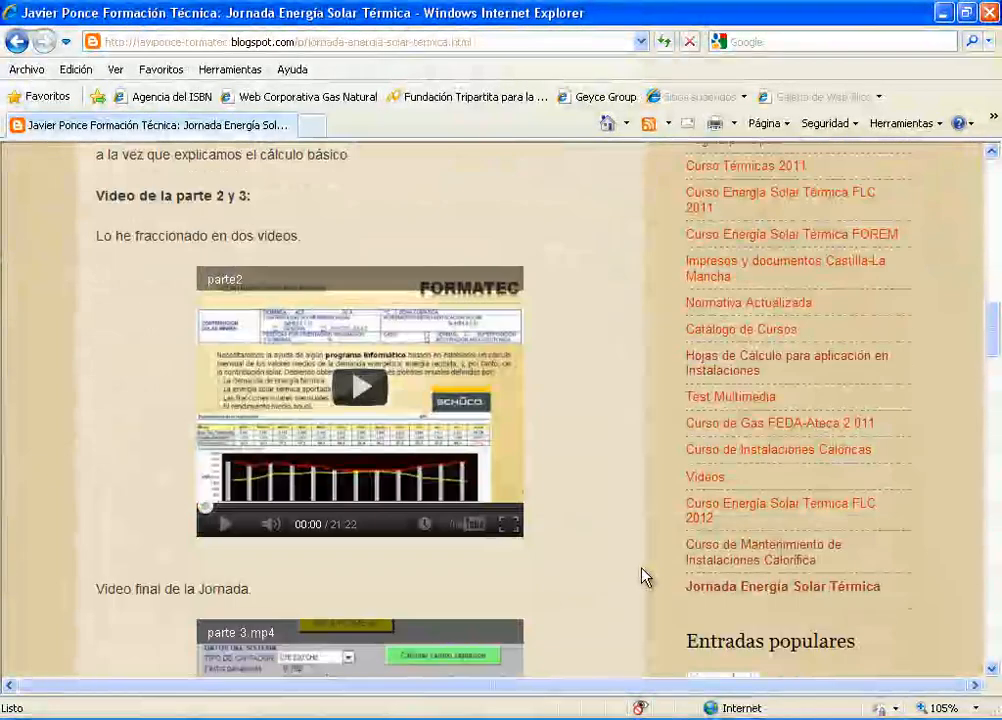
scroll(645, 577, down, 4)
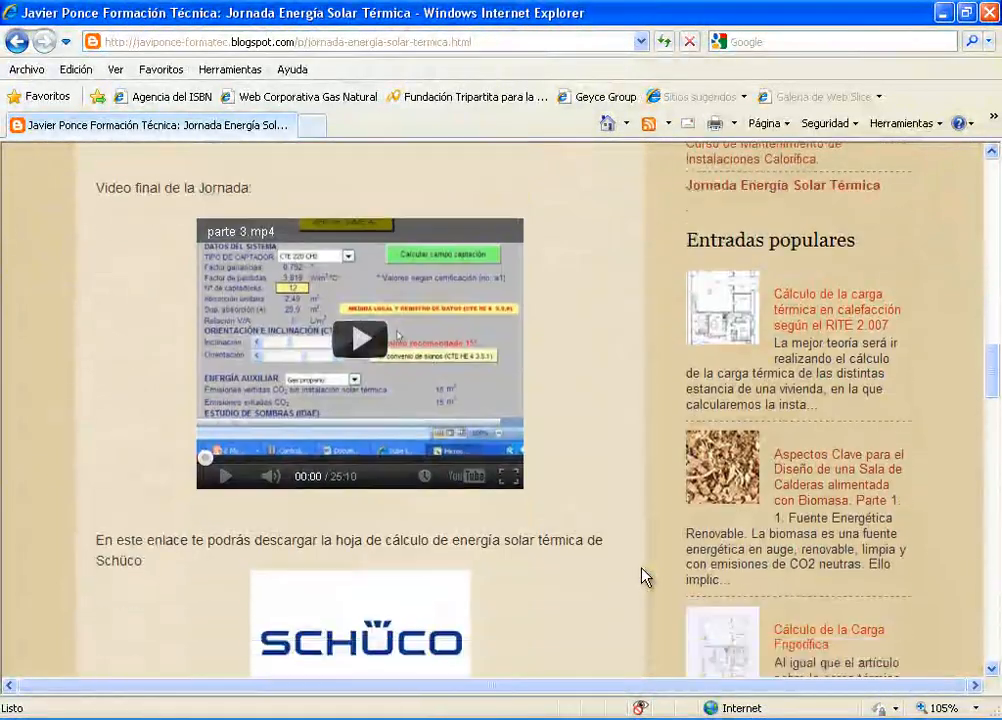
scroll(645, 577, down, 4)
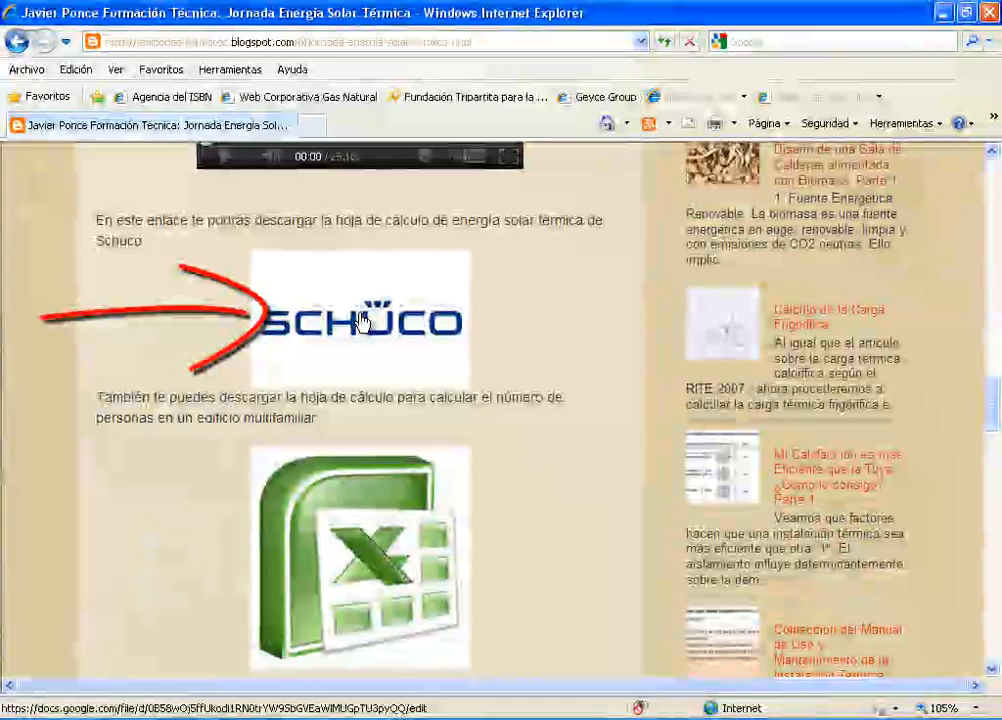
click(361, 321)
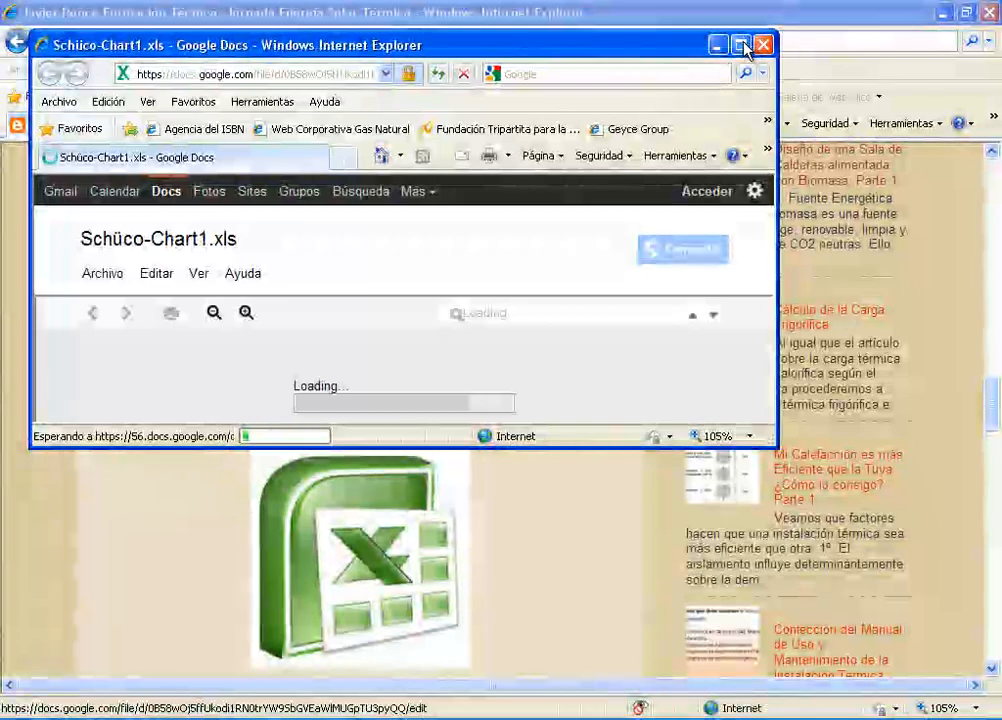
click(741, 45)
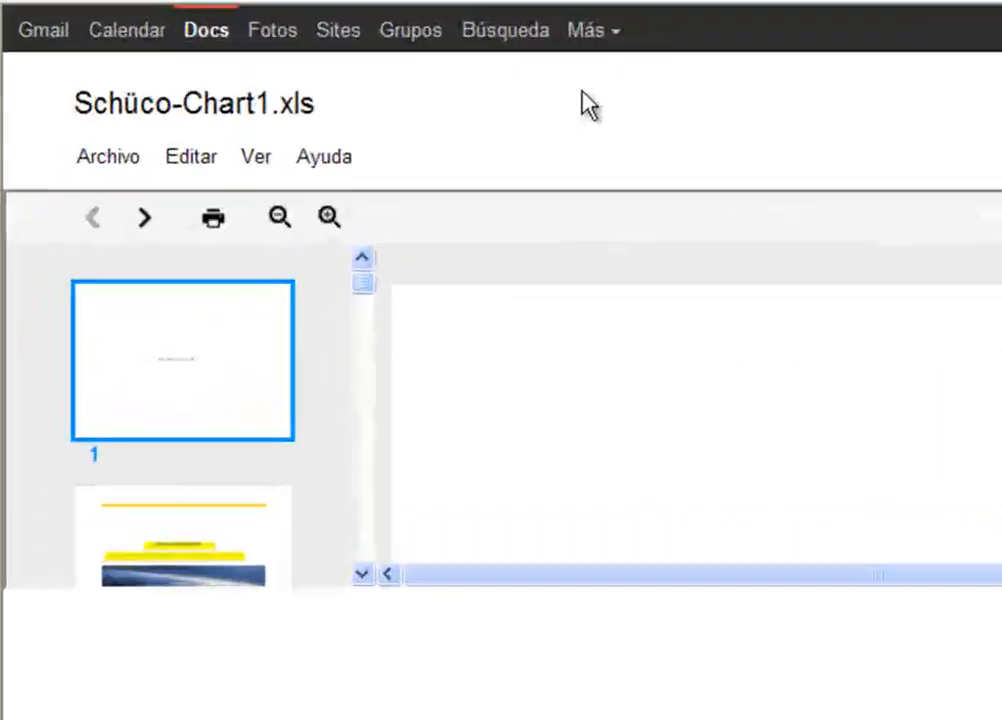
Step: Download Schüco-Chart1.xls and save it to the Escritorio folder as "Hoja calculo energía solar schuco"
click(116, 145)
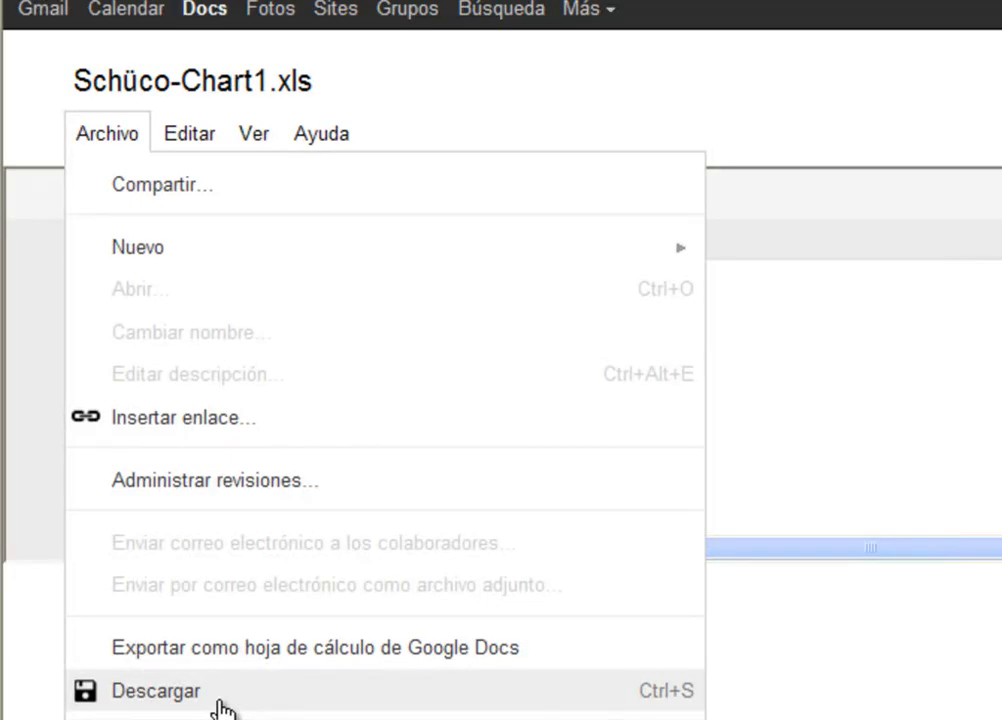
click(220, 703)
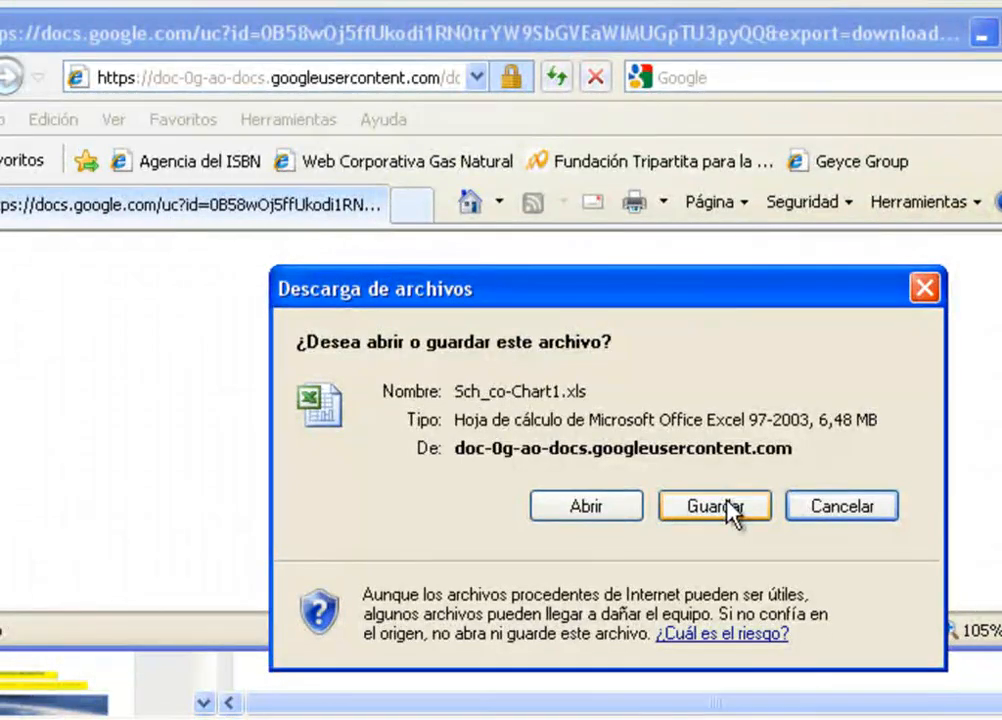
click(748, 515)
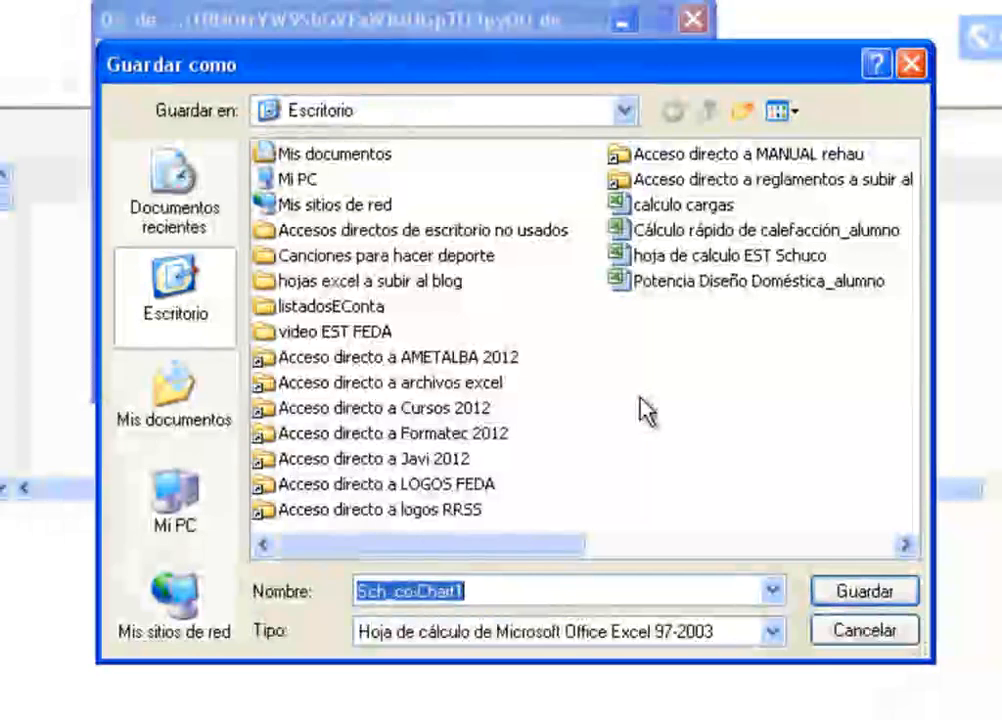
text(Hoj)
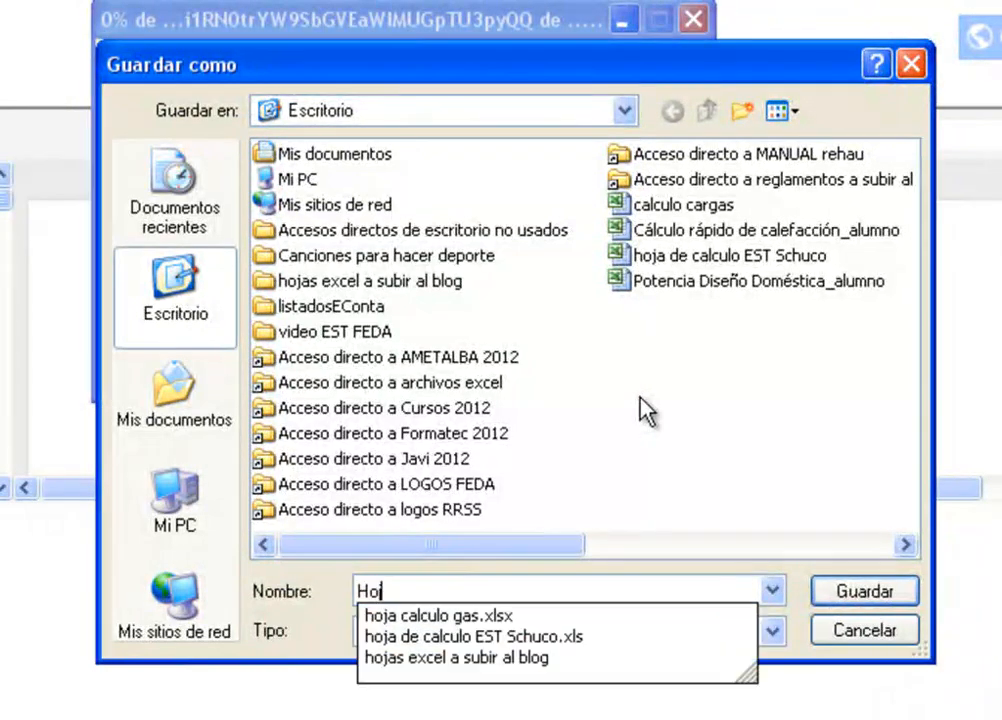
text(a calculo )
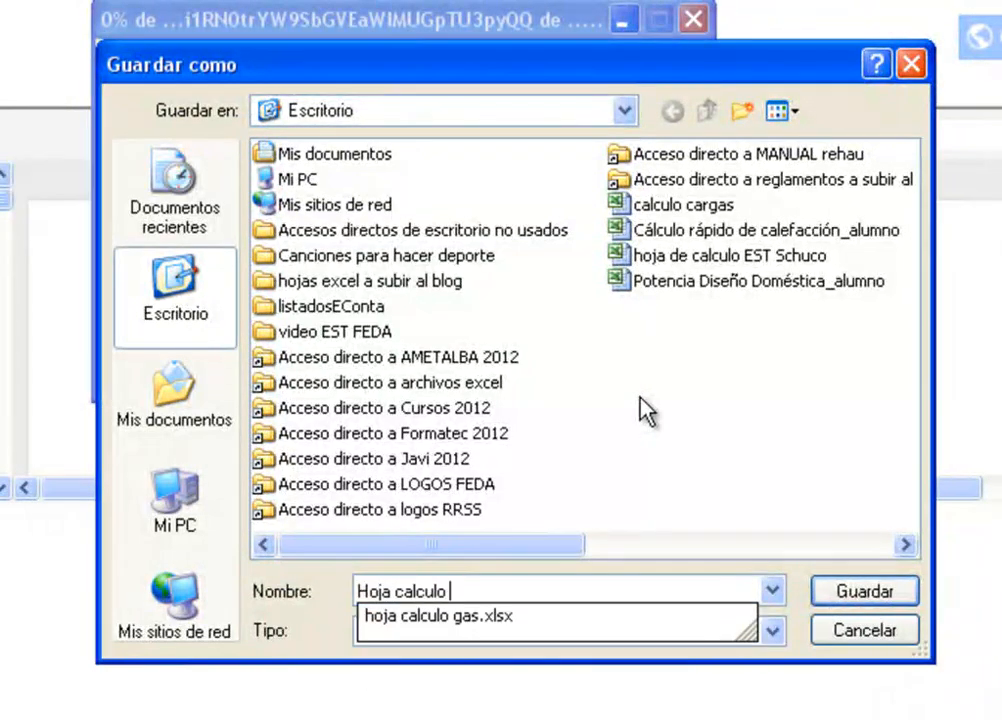
text(energía solar schuco)
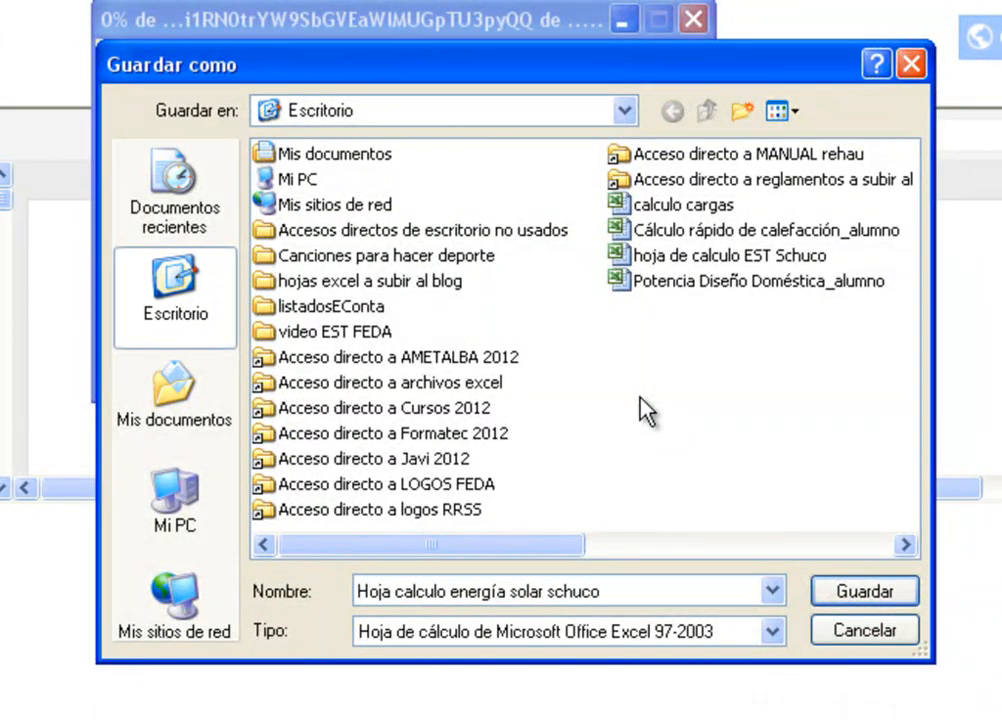
key(Return)
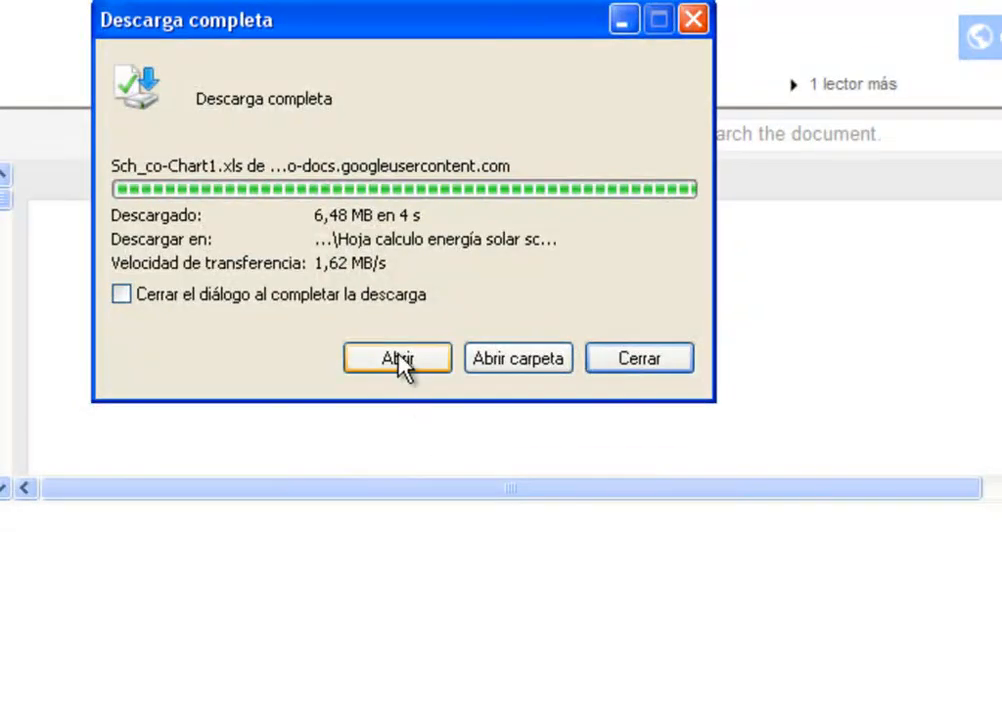
Step: Open the downloaded workbook in Excel and enable its blocked macros and ActiveX content
click(397, 352)
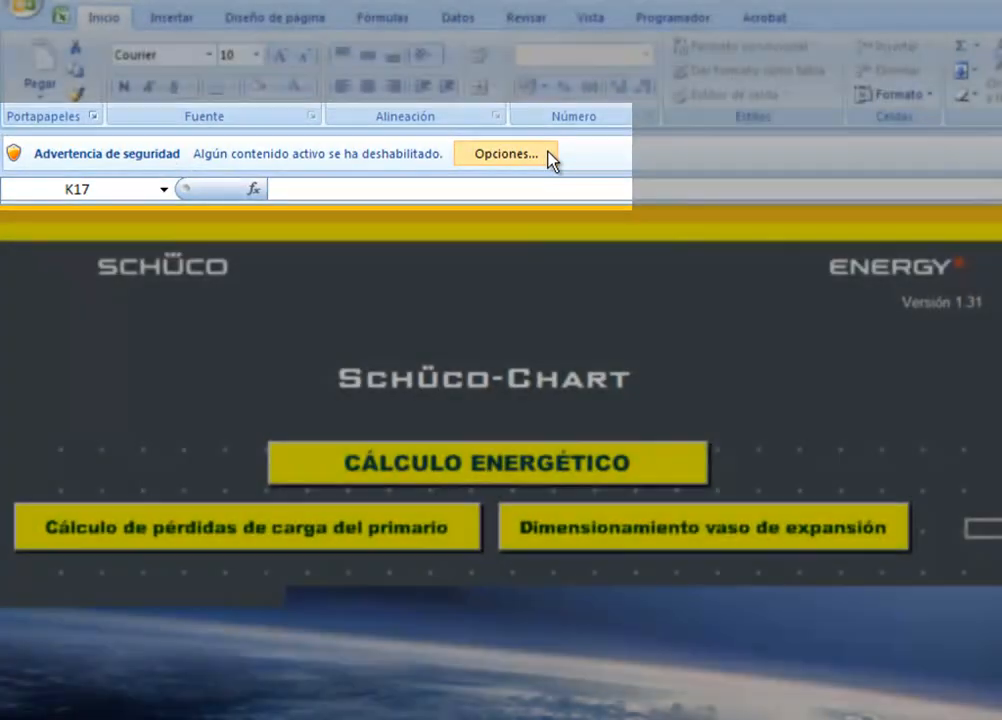
click(550, 158)
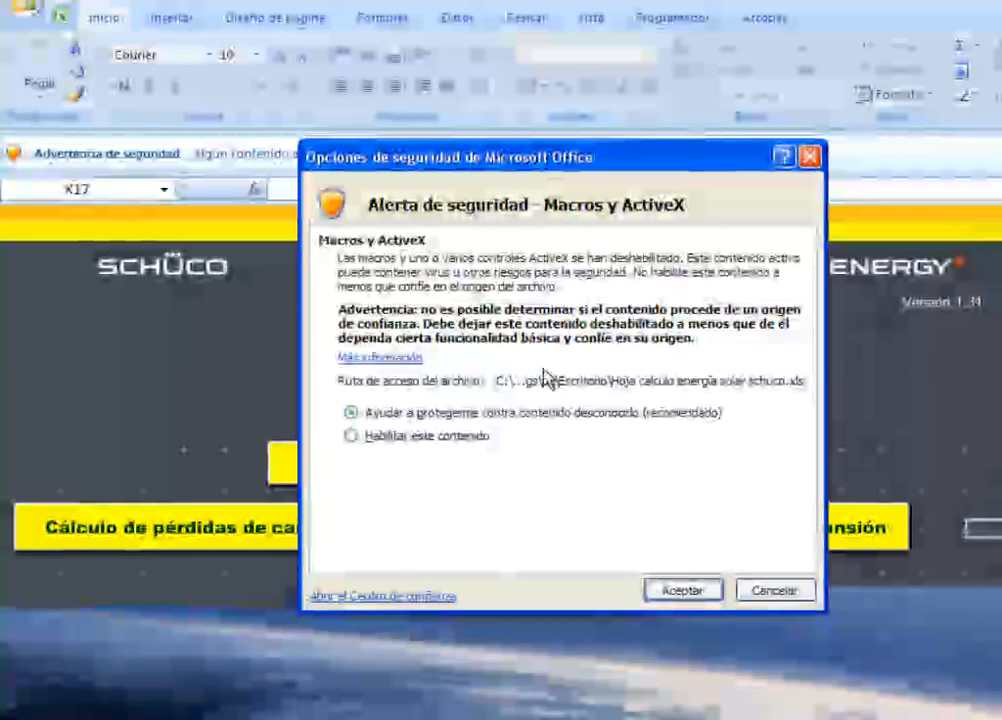
click(460, 440)
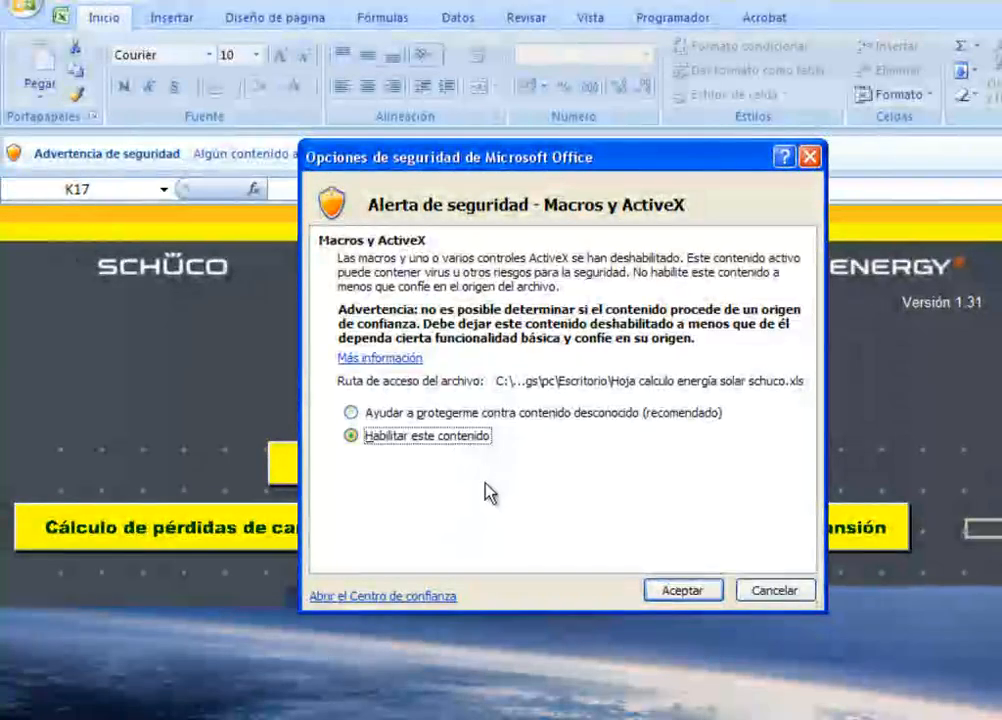
click(709, 595)
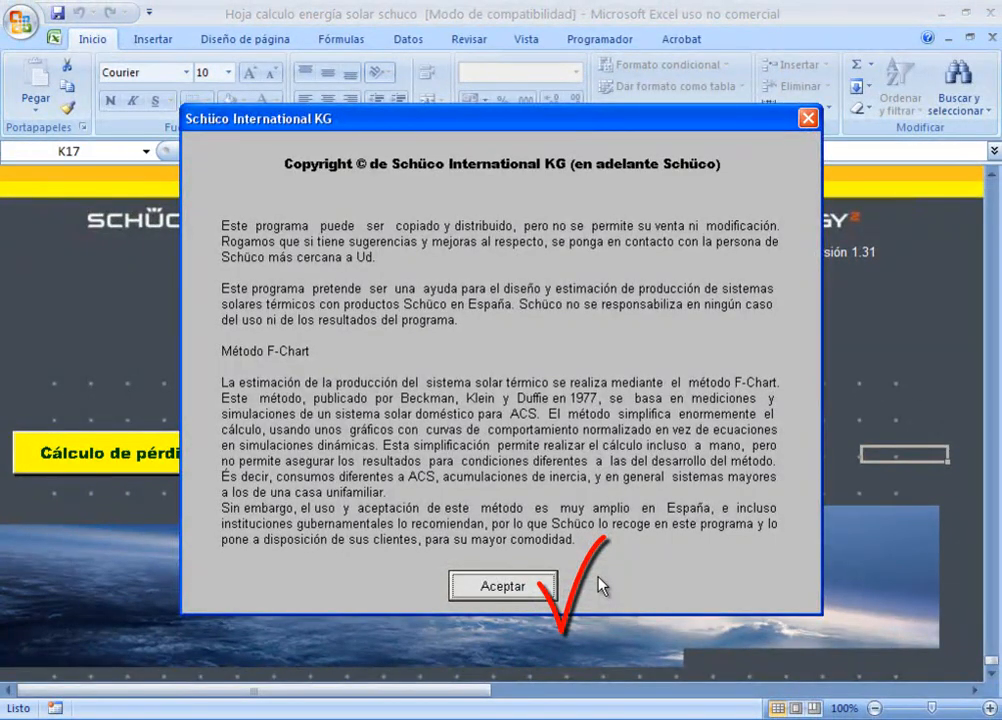
Step: Accept the Schüco copyright notice and open the CÁLCULO ENERGÉTICO section
click(503, 587)
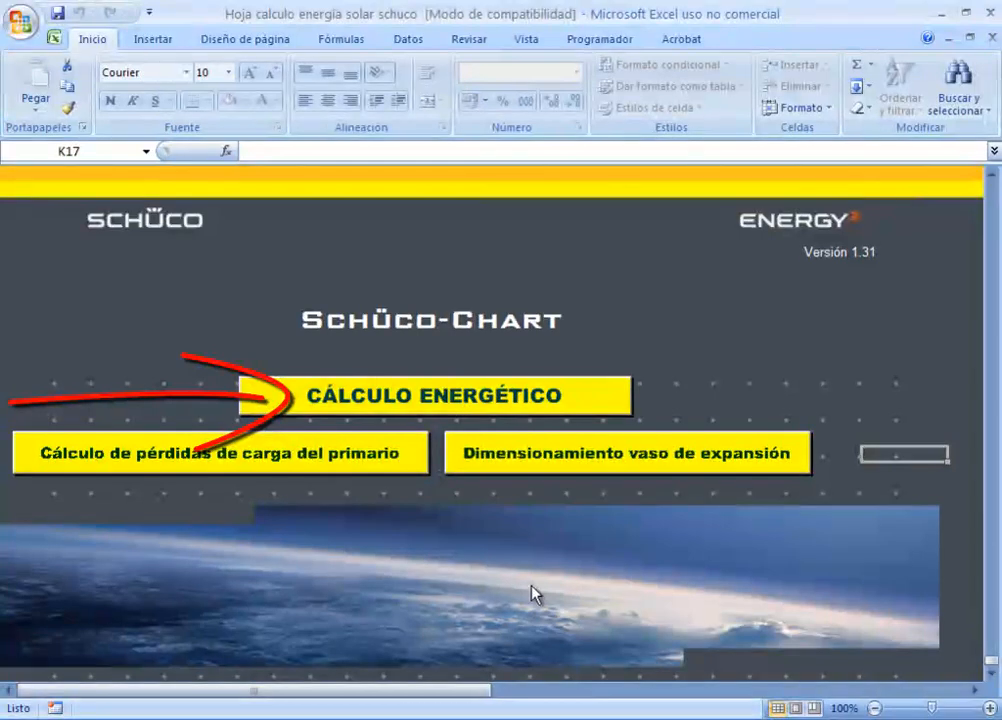
click(583, 398)
scroll(467, 473, up, 9)
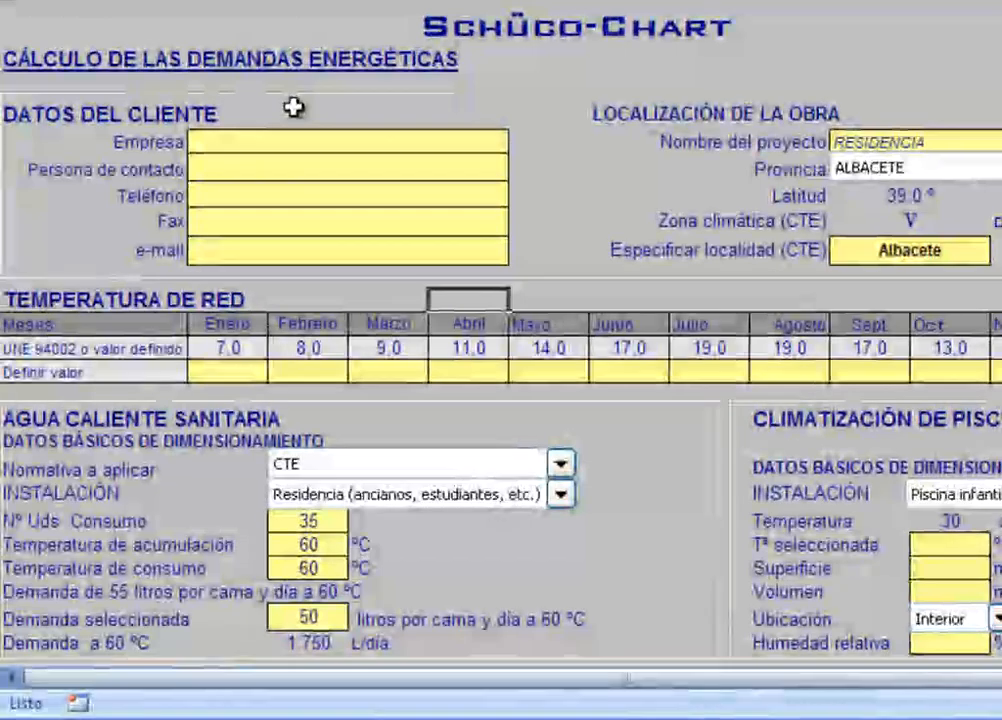
Step: In the client data, enter FORMATEC as the company and fill in the contact person's full name
click(293, 143)
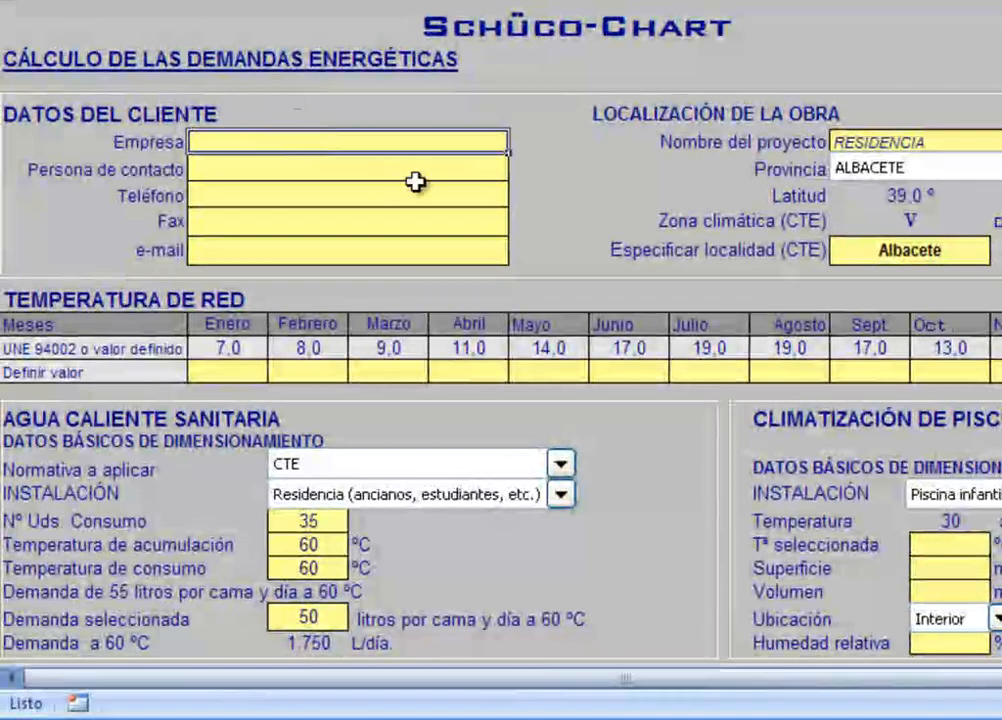
text(FORMATEC)
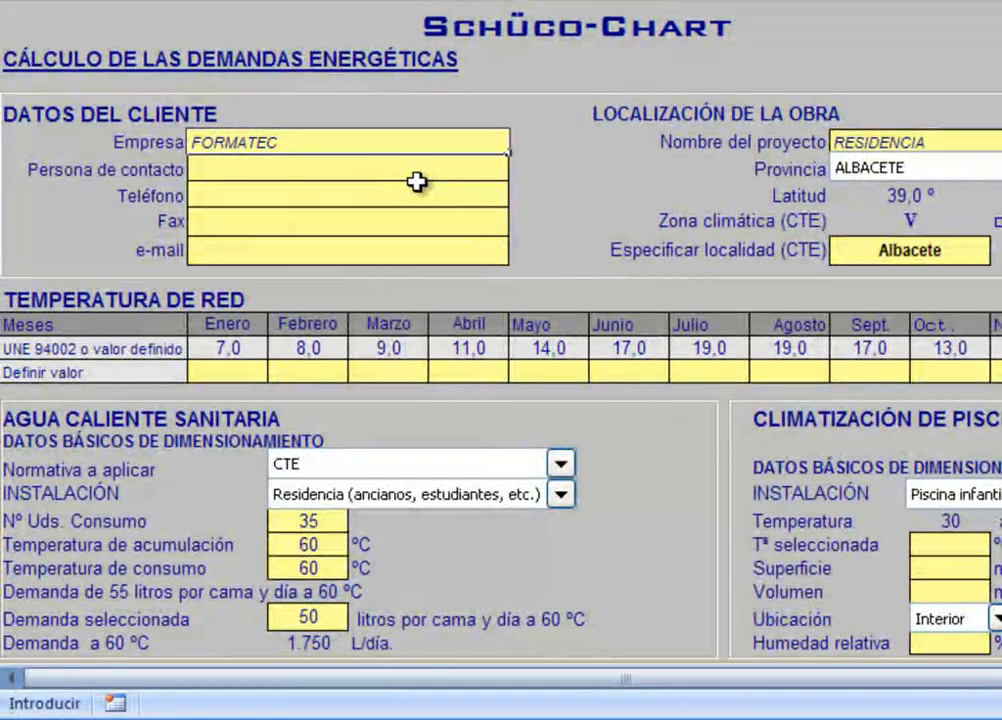
click(380, 170)
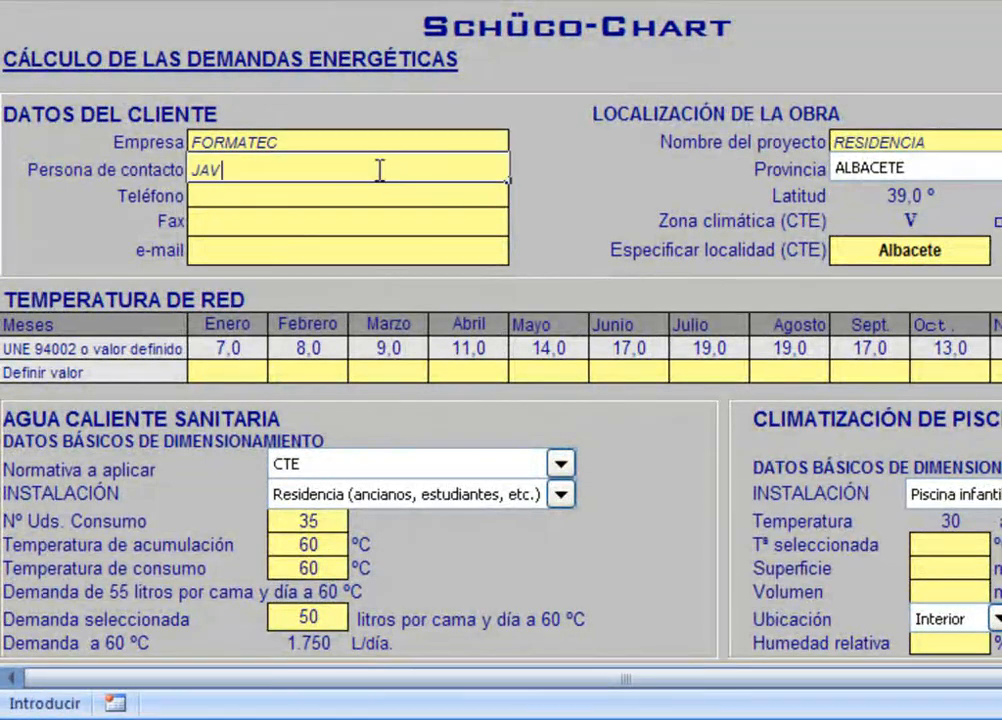
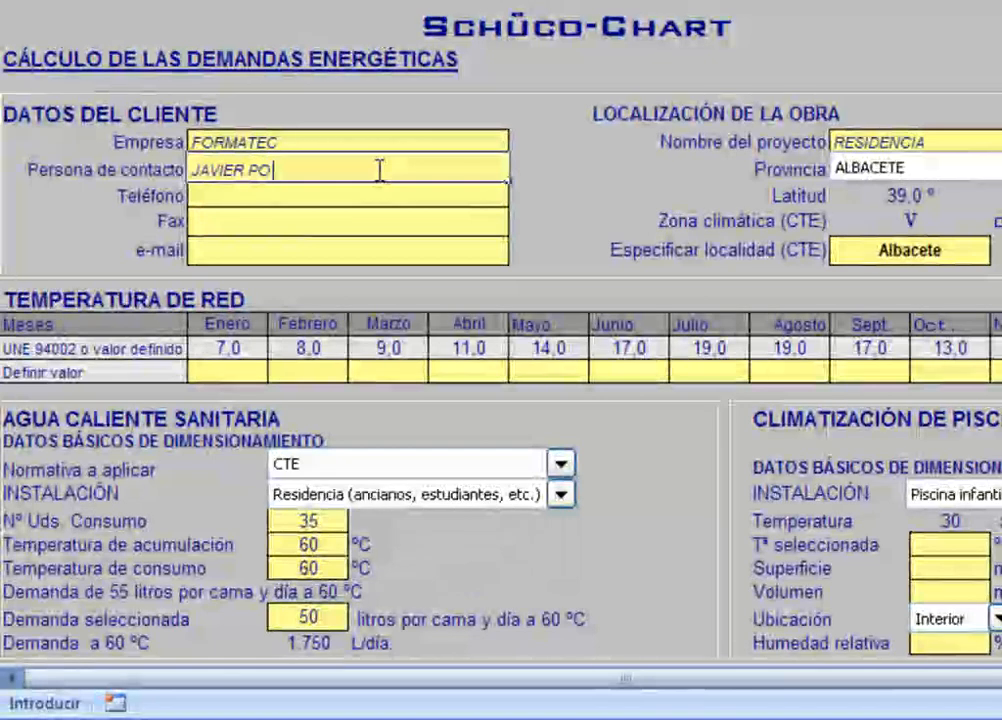
Step: Fill in the contact's e-mail in the client data
click(247, 253)
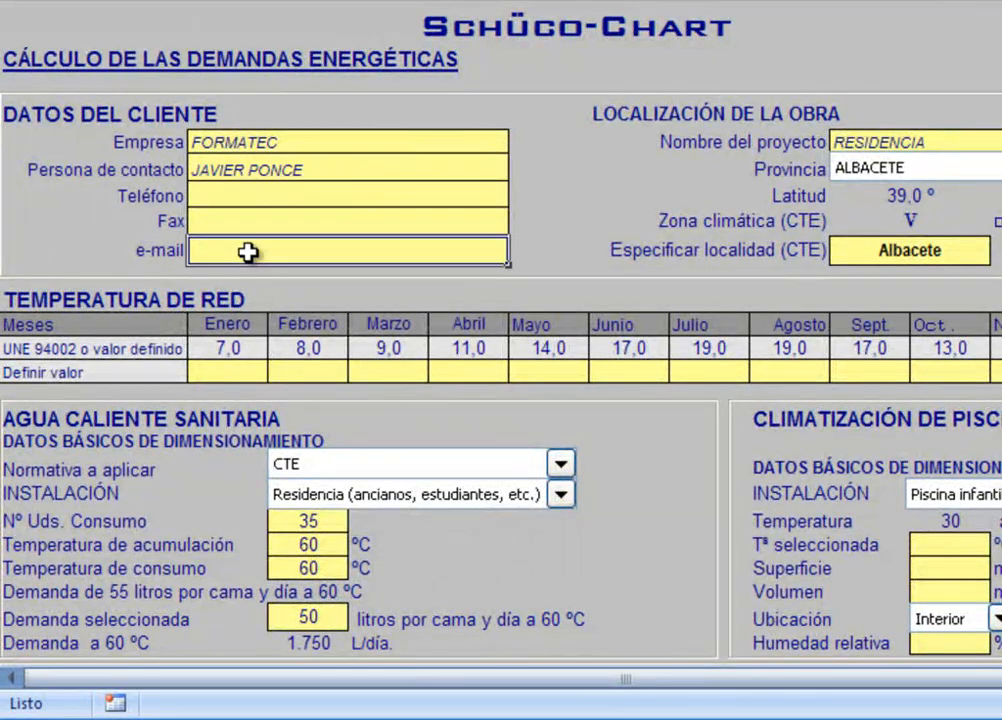
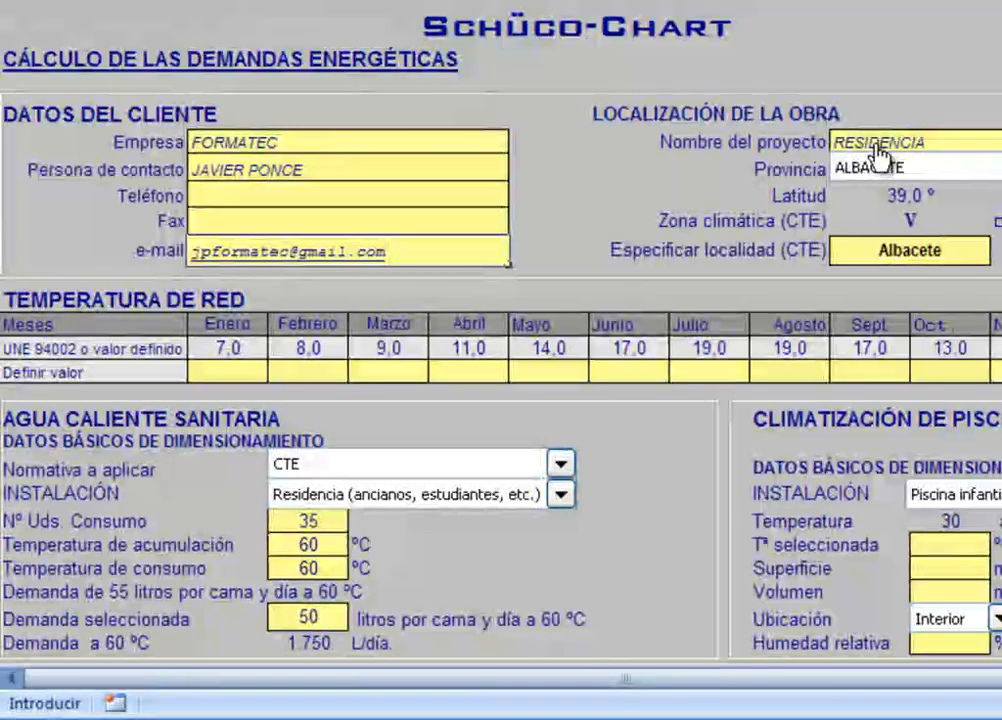
Step: Set the project name to "MI PRIMERA VEZ" in the site location data
click(872, 140)
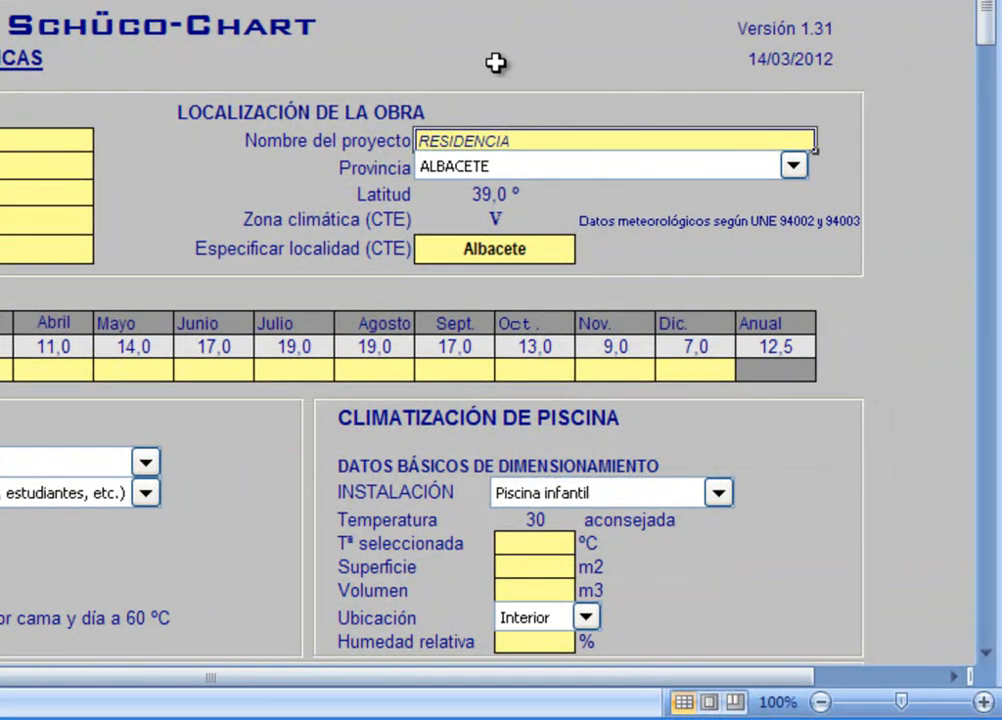
text(MI PRIMERA VEZ)
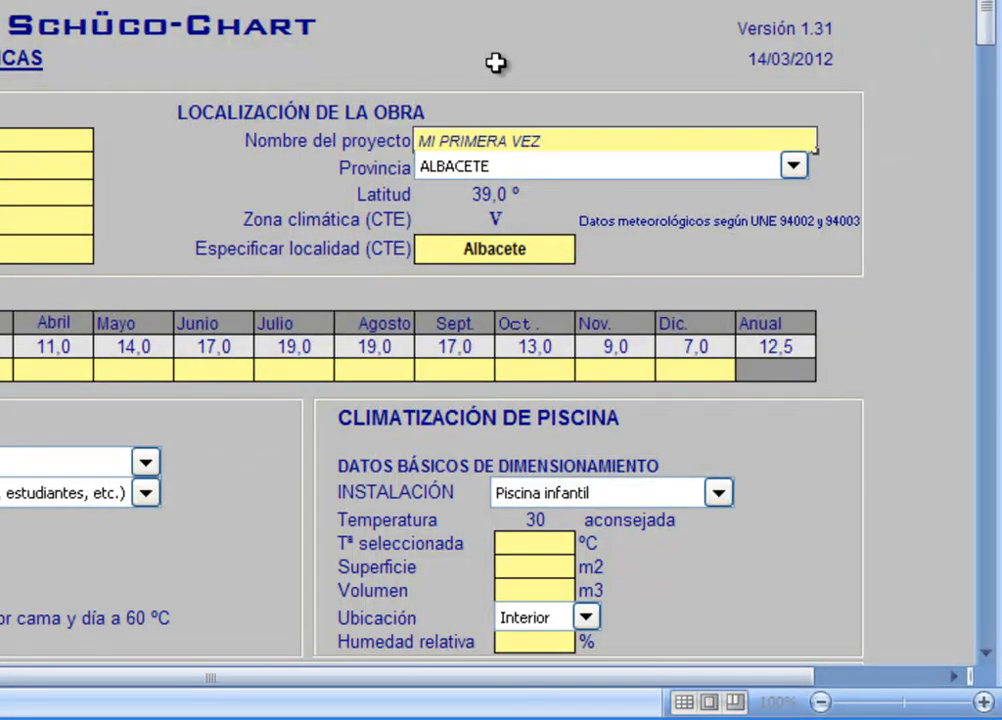
click(921, 183)
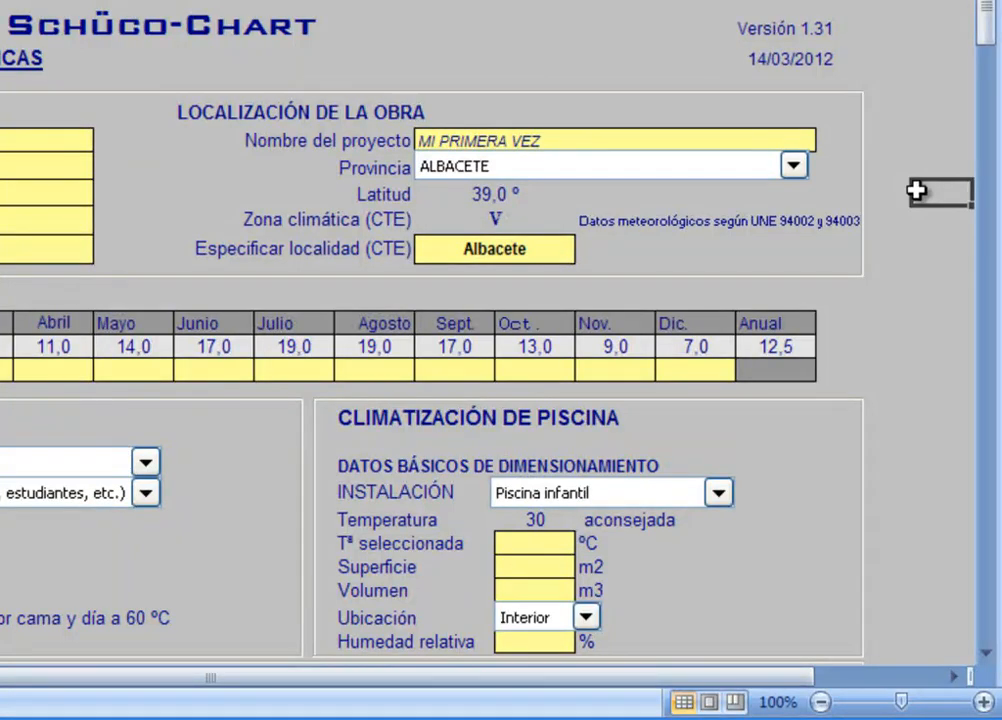
Step: Choose ALBACETE as the project's province and Villarrobledo as its CTE locality
click(793, 167)
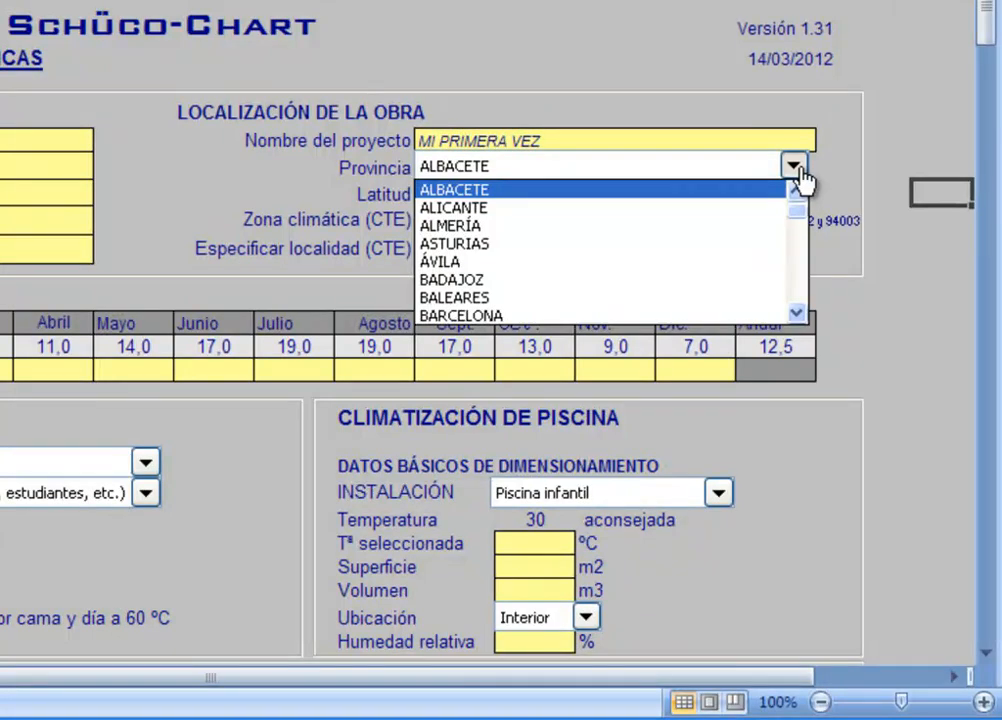
click(727, 190)
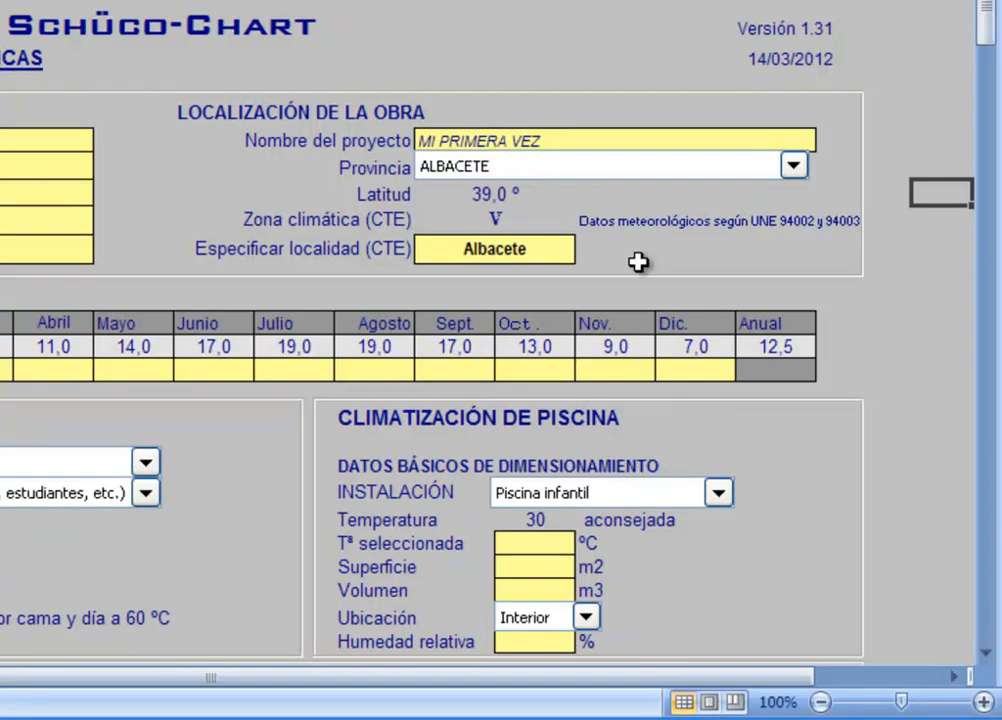
click(558, 250)
click(591, 253)
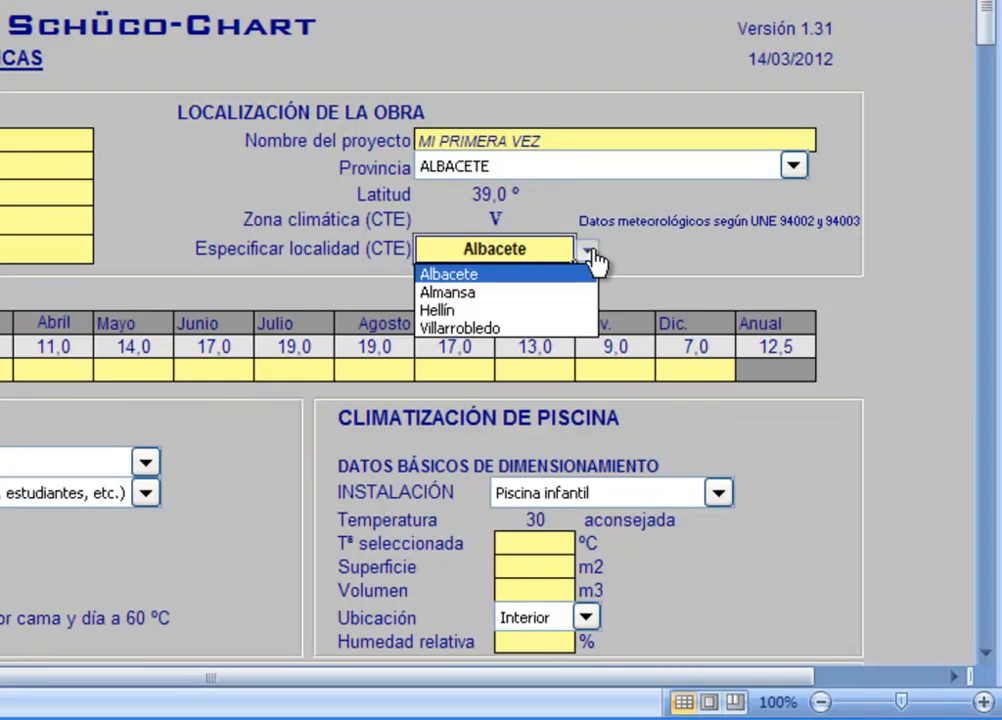
click(535, 328)
click(696, 266)
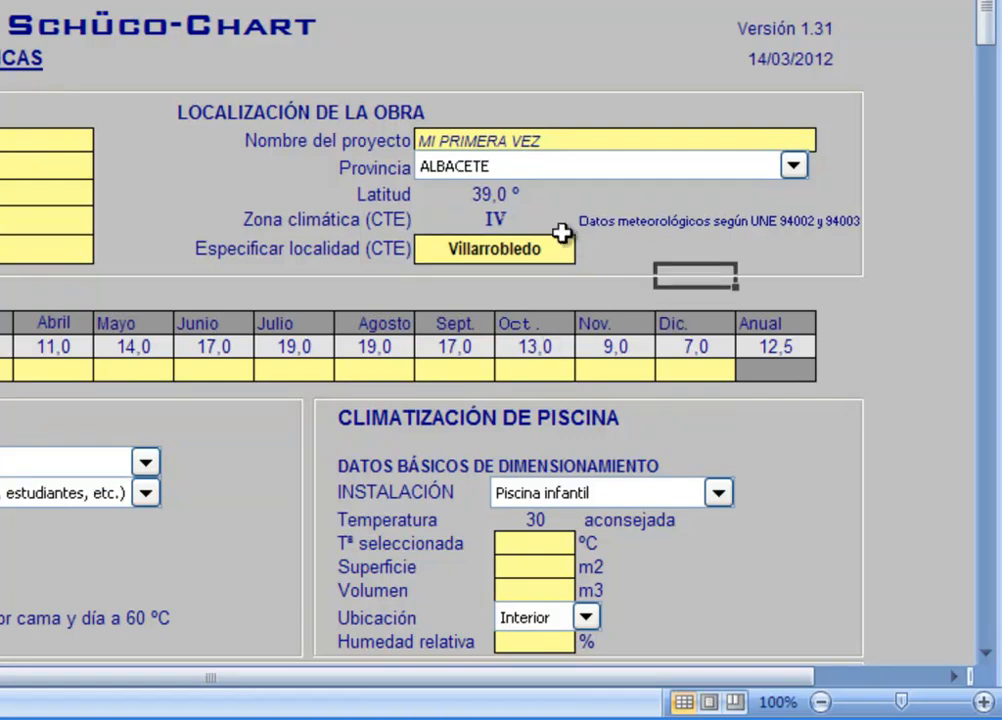
Step: Change the project's CTE locality to Albacete in the site location data
click(545, 217)
click(667, 268)
click(566, 250)
click(590, 252)
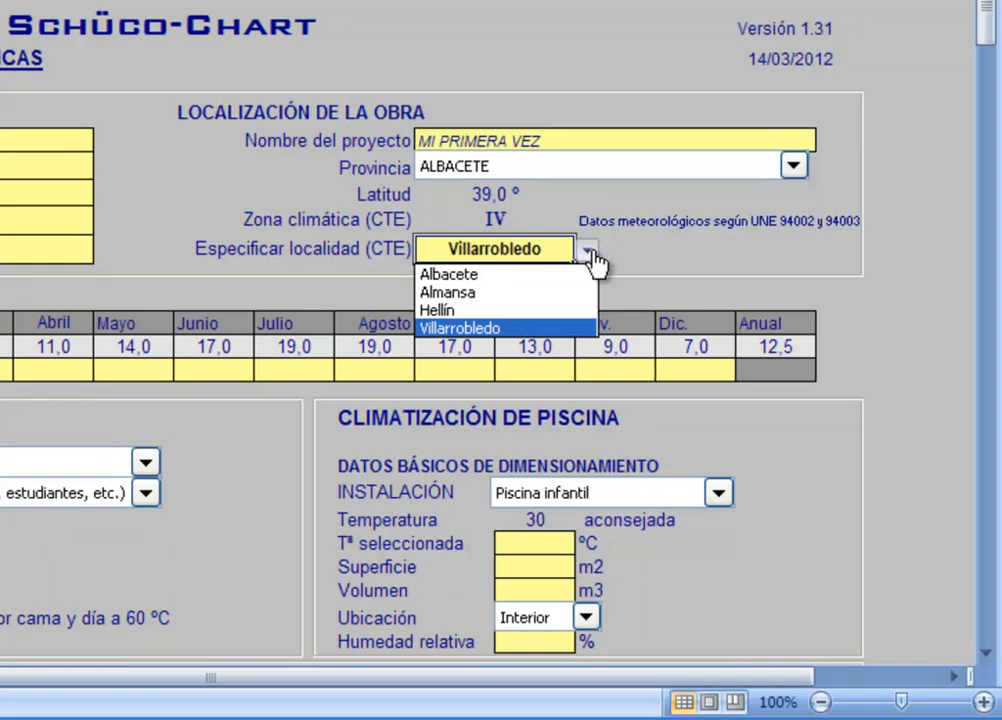
click(542, 277)
click(646, 255)
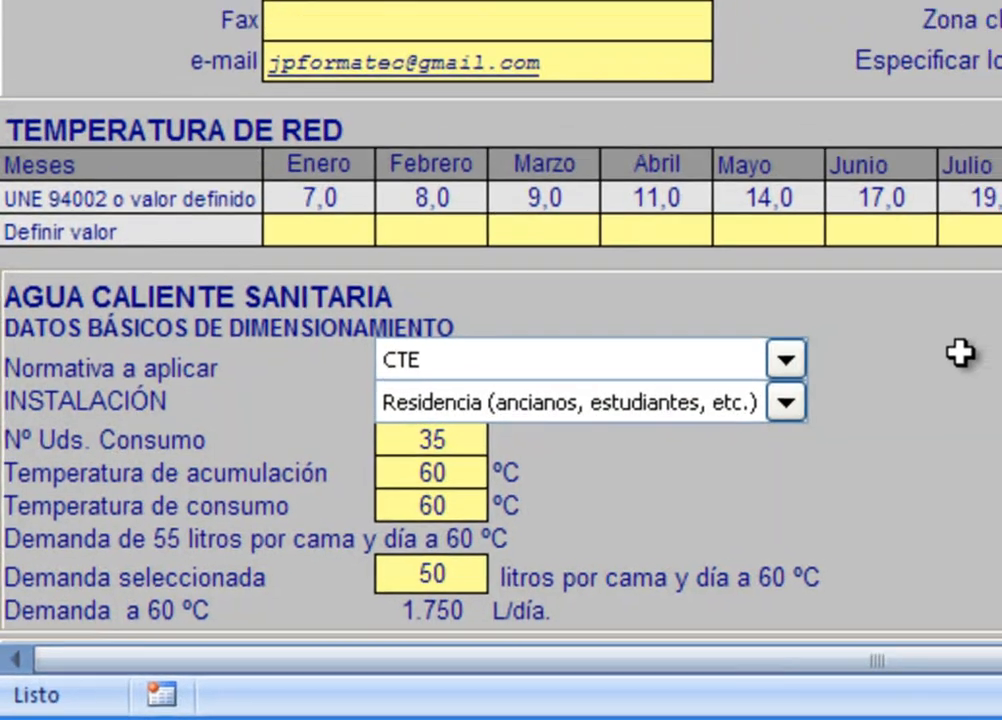
Step: For domestic hot water, apply the CTE regulation and choose Vivienda unifamiliar as the installation type
scroll(636, 476, down, 1)
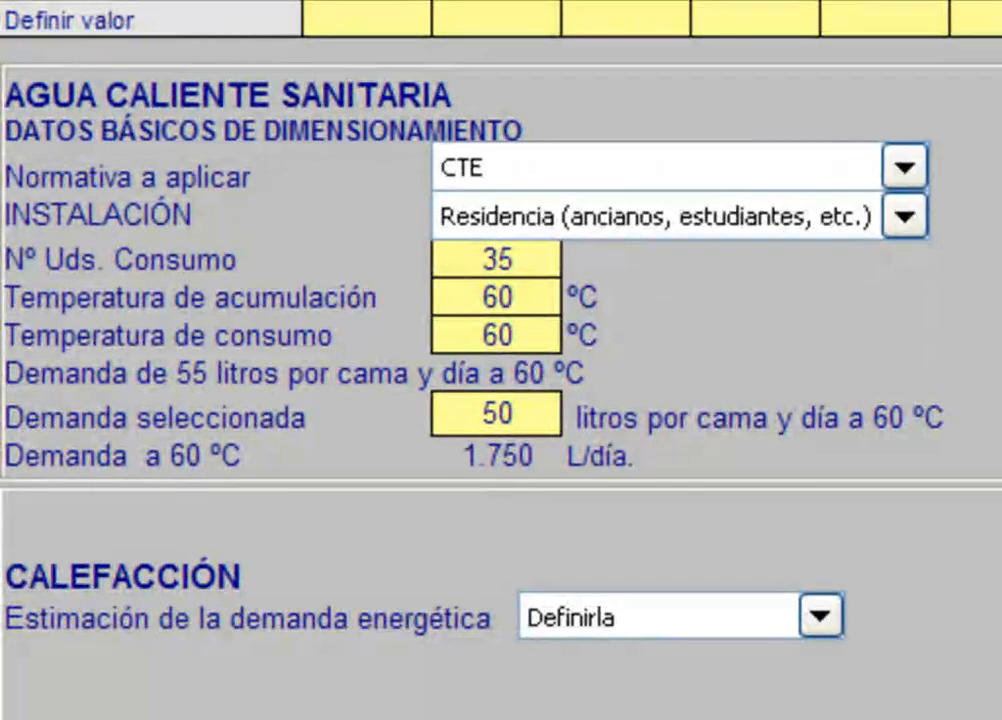
click(905, 168)
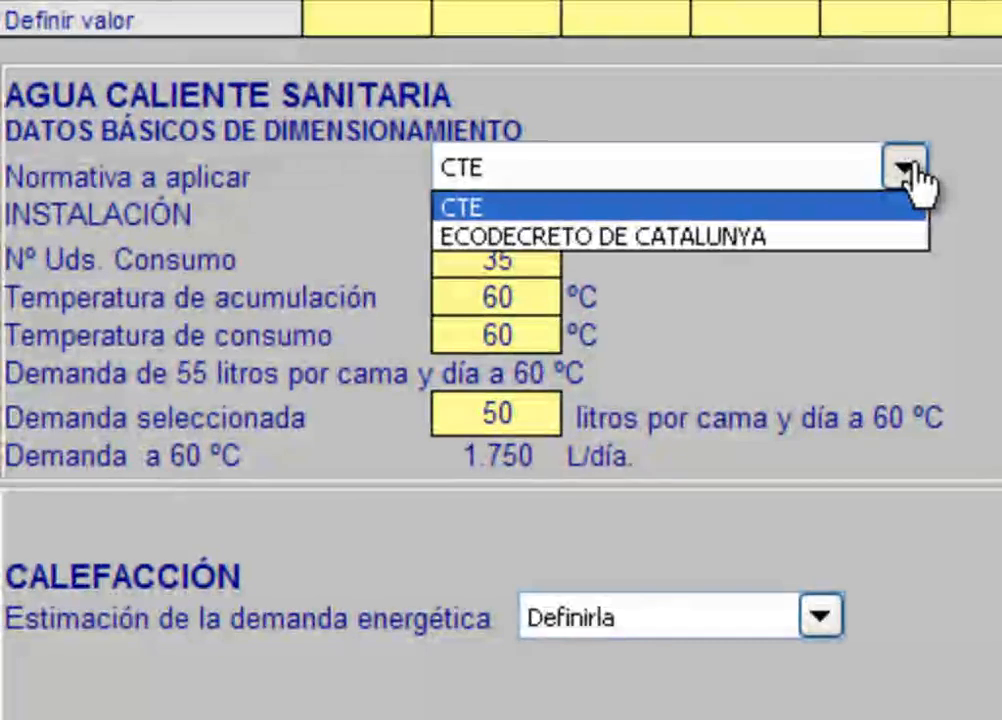
click(876, 207)
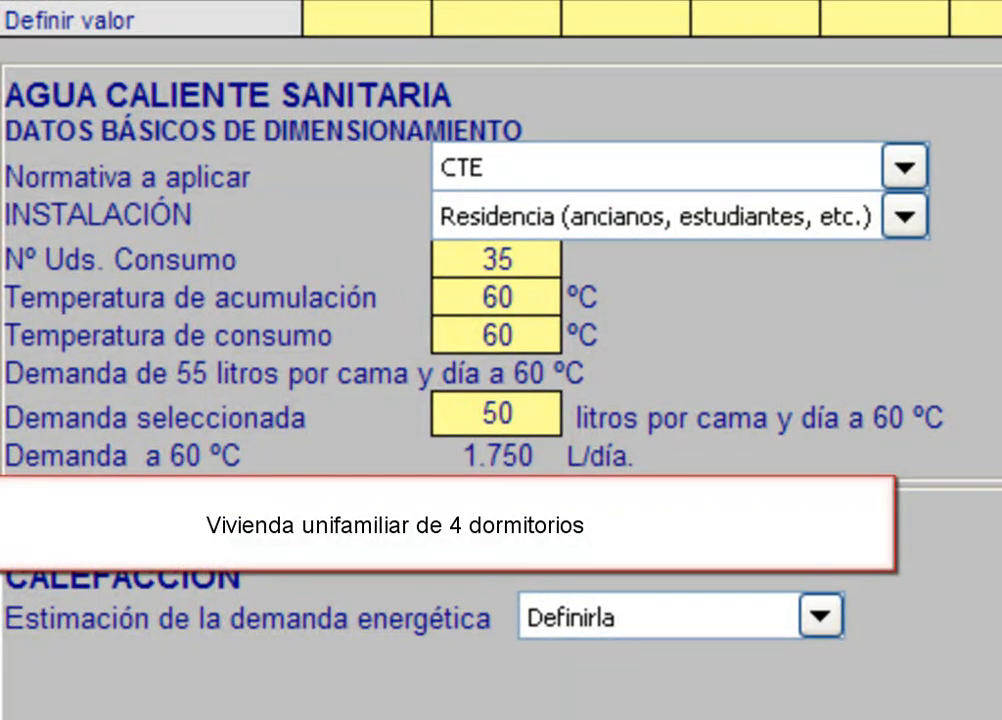
click(905, 217)
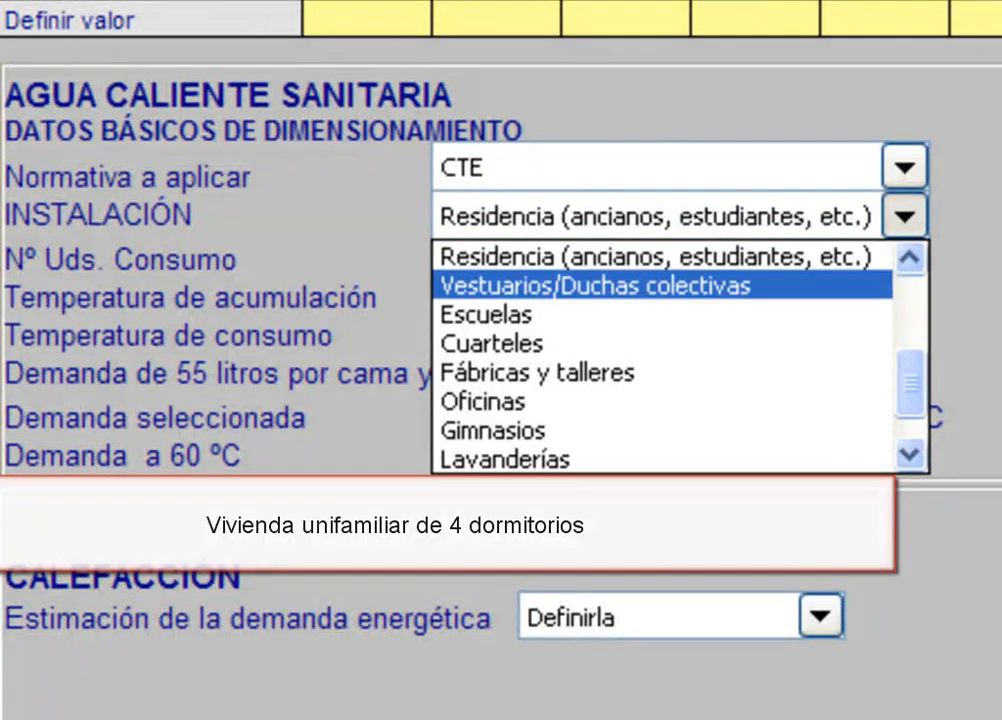
drag(915, 370, 910, 290)
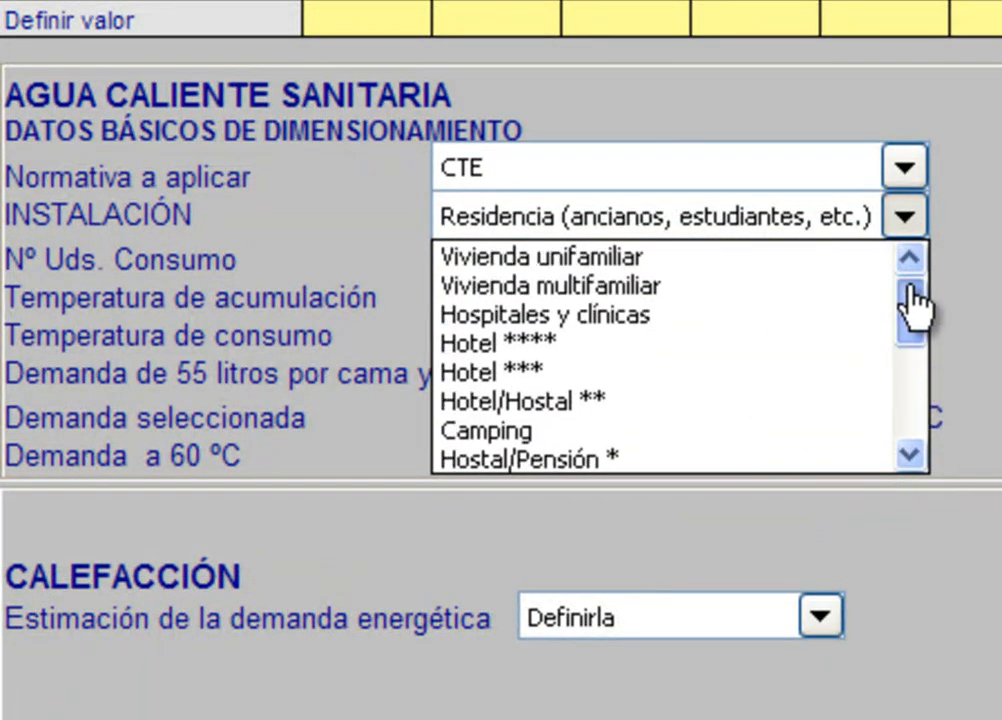
click(792, 262)
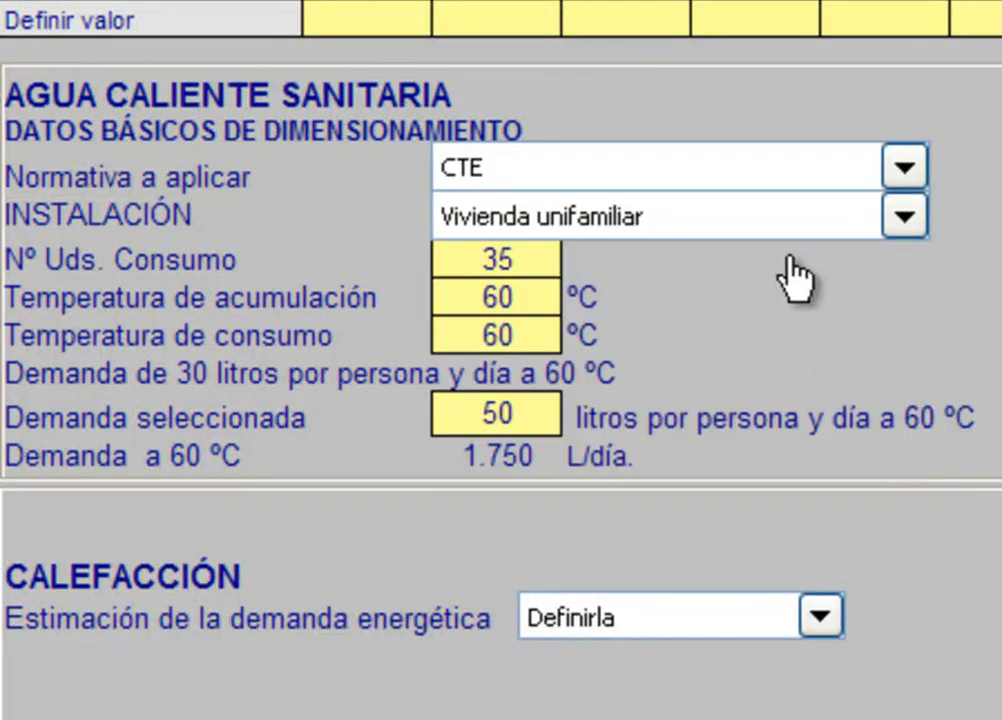
click(913, 311)
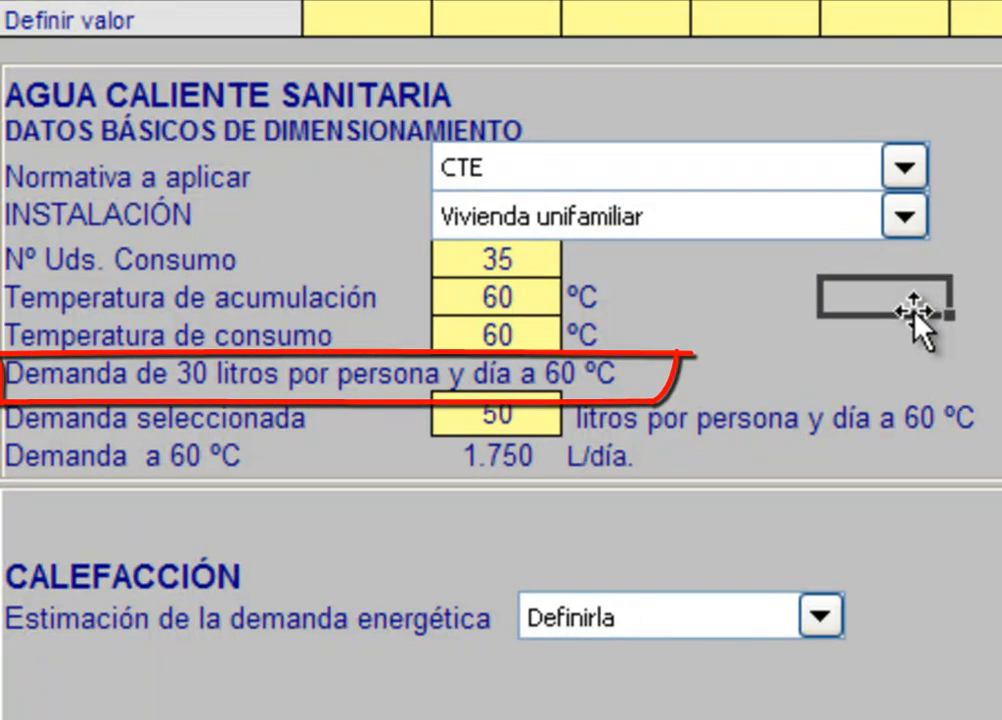
Step: Set the hot water demand to 30 litres per person per day and the number of consumption units to 6
click(537, 414)
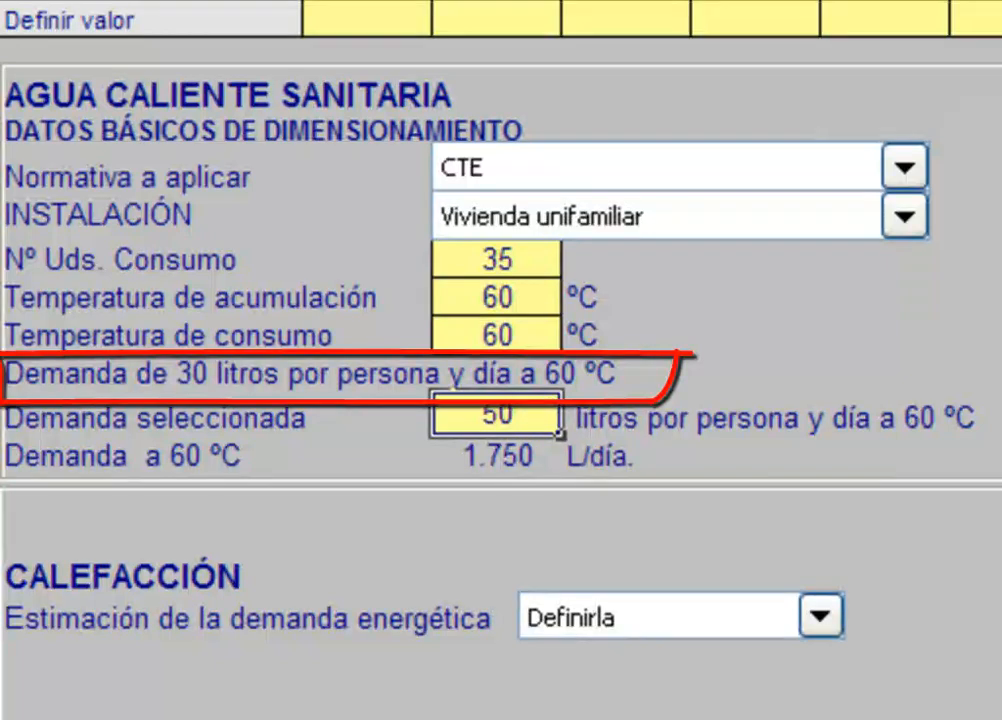
text(30)
key(Return)
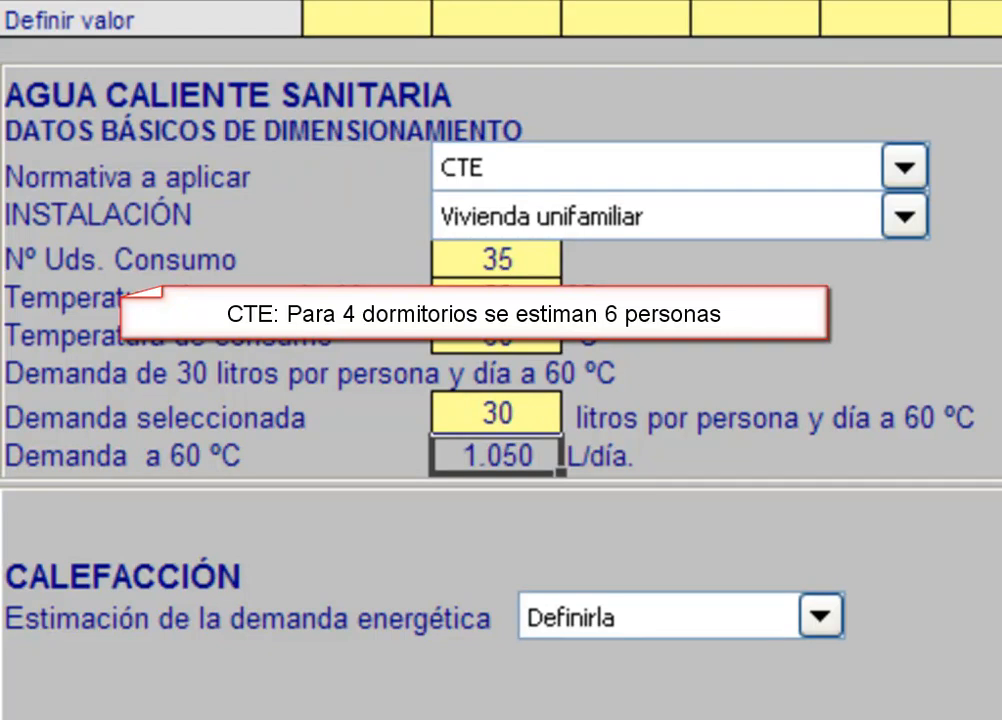
click(535, 259)
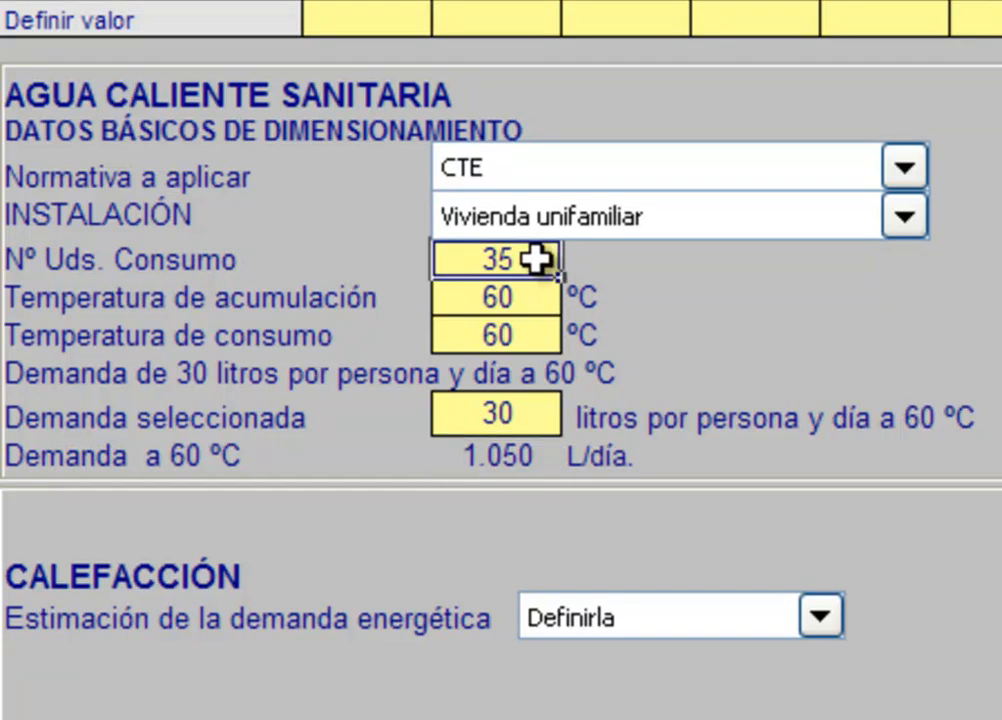
text(6)
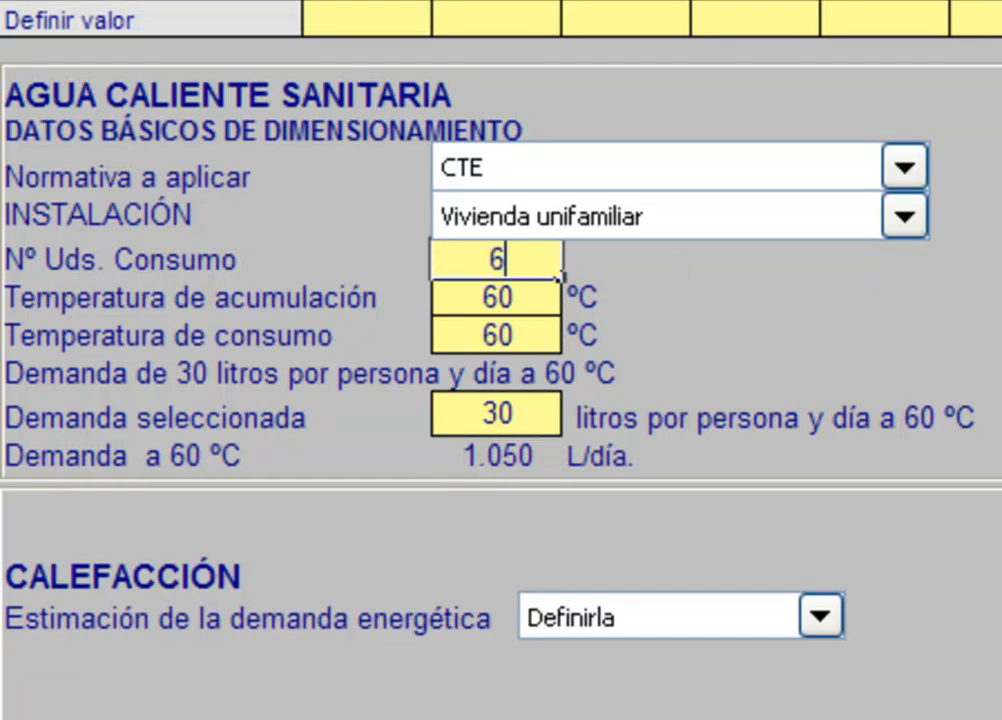
key(Return)
click(826, 455)
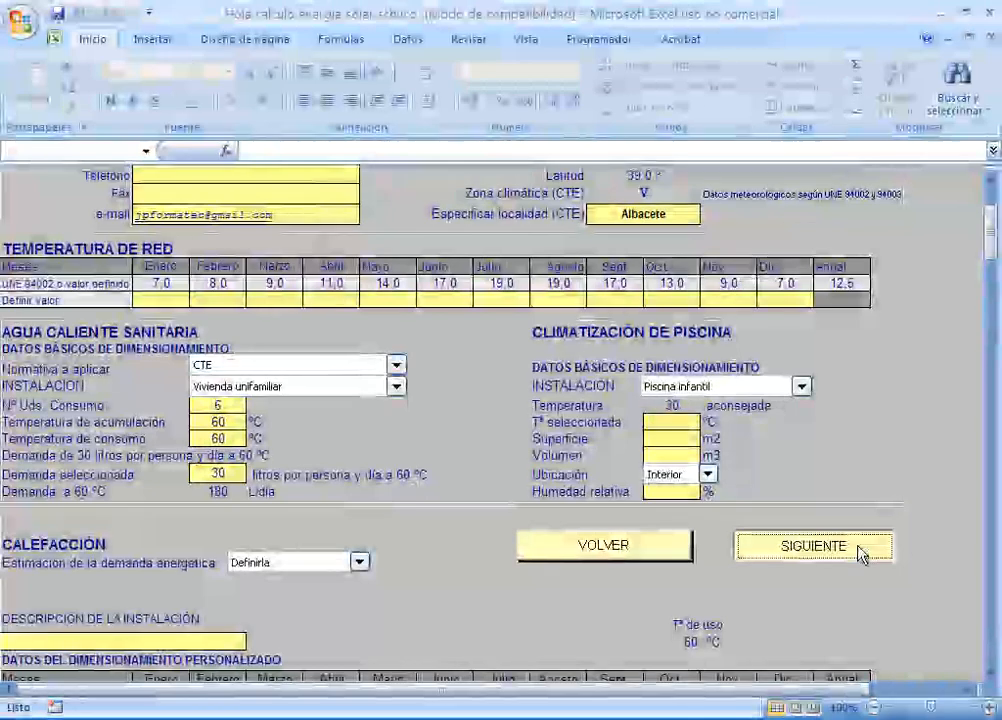
Step: Advance to the solar fraction calculation and choose WS 150 as the hot water storage tank
click(860, 548)
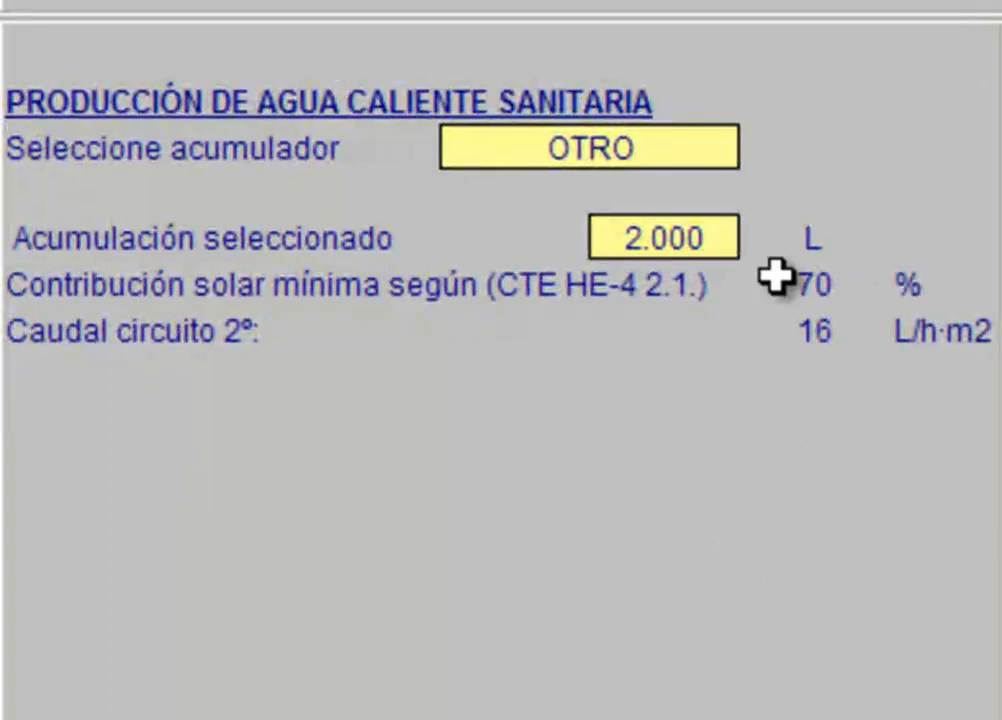
click(693, 150)
click(762, 150)
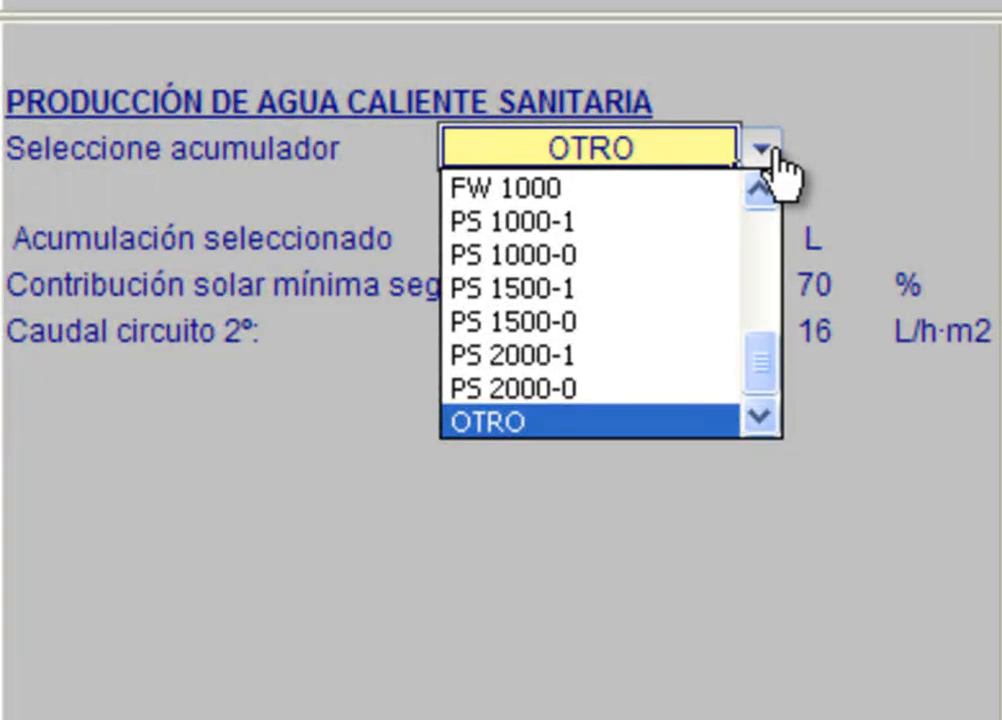
drag(760, 358, 768, 222)
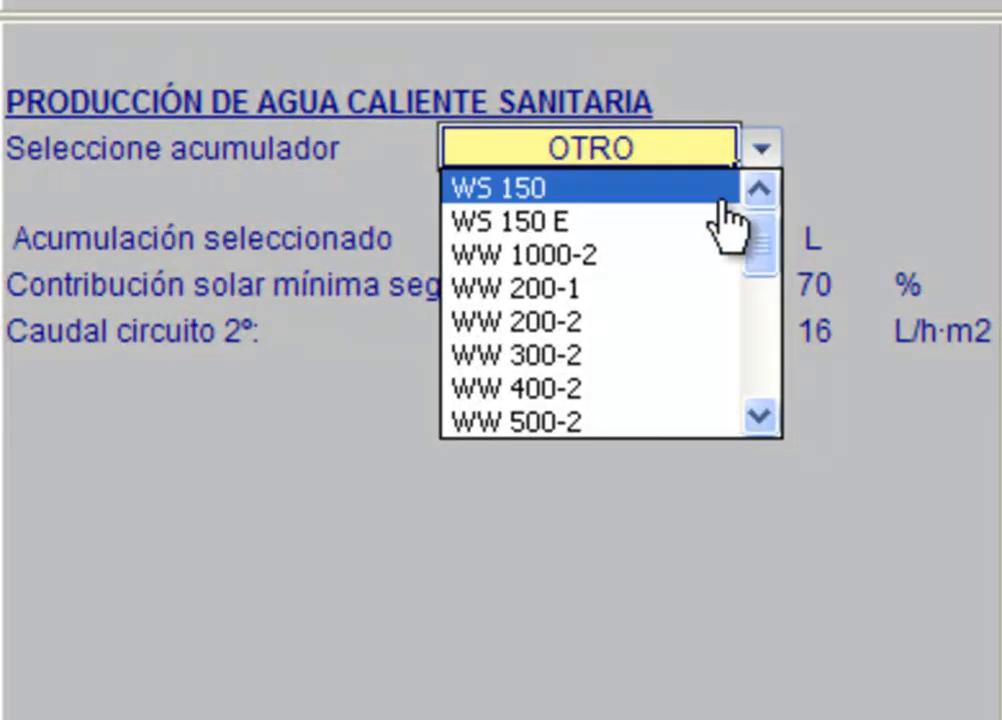
click(653, 195)
click(912, 189)
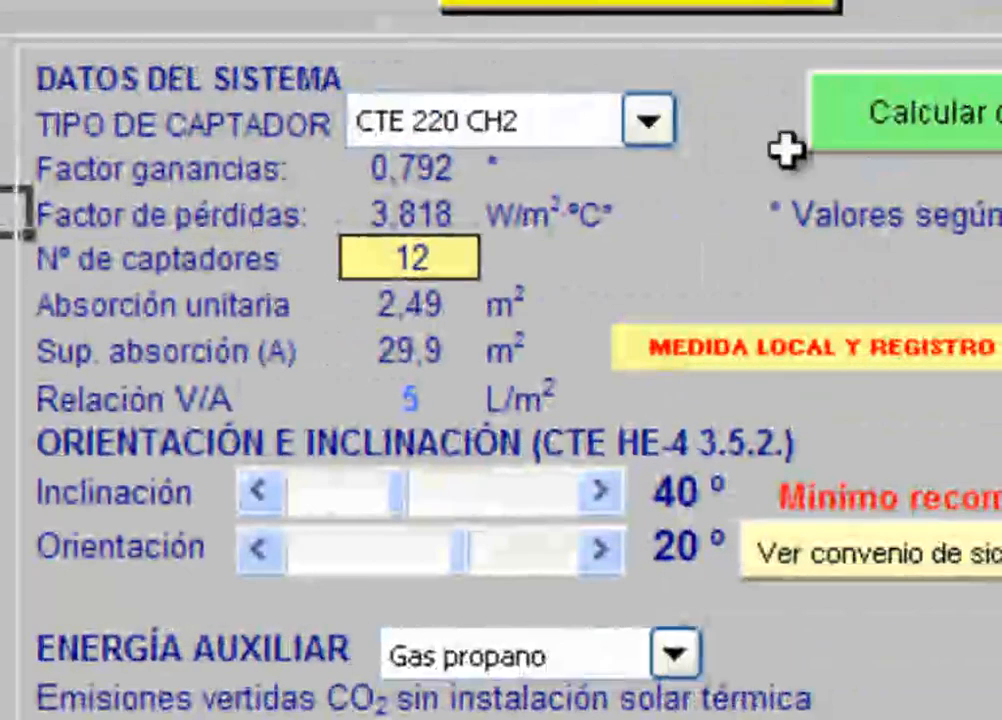
Step: Choose CTE 215 CH as the collector type and check its gain factor, loss factor and unit absorption area
click(650, 125)
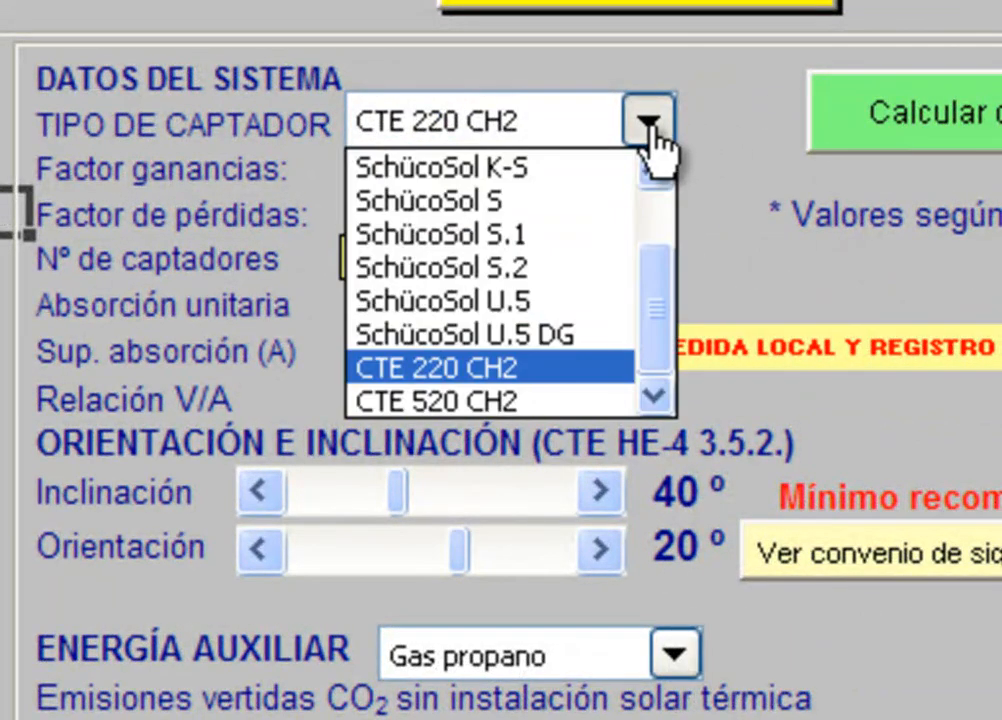
drag(671, 331, 665, 205)
click(545, 170)
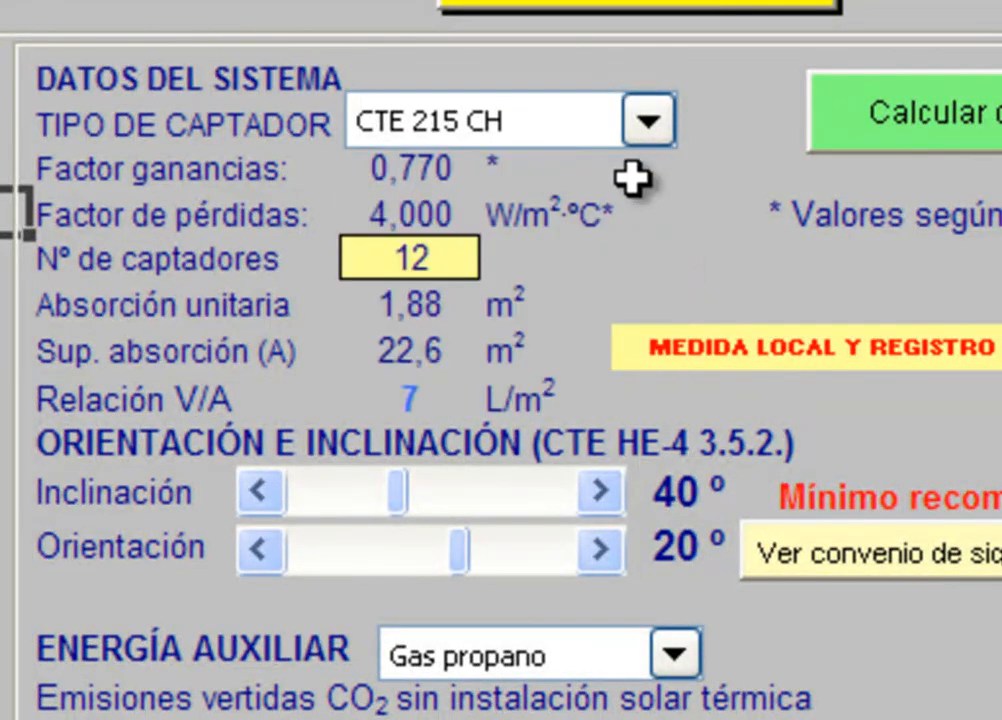
click(445, 178)
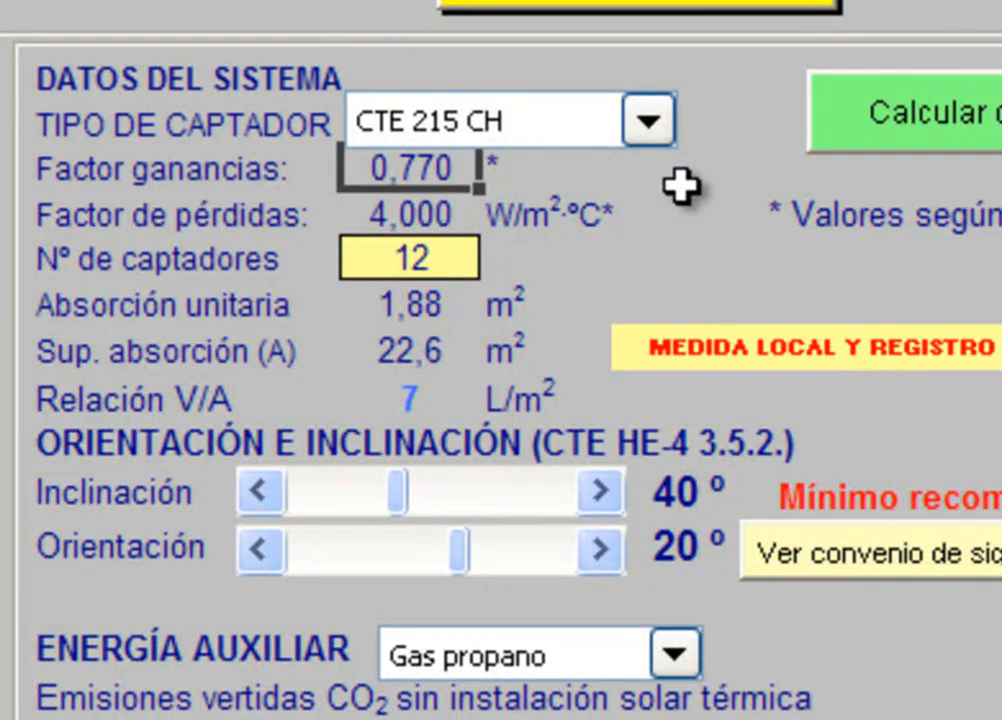
click(467, 220)
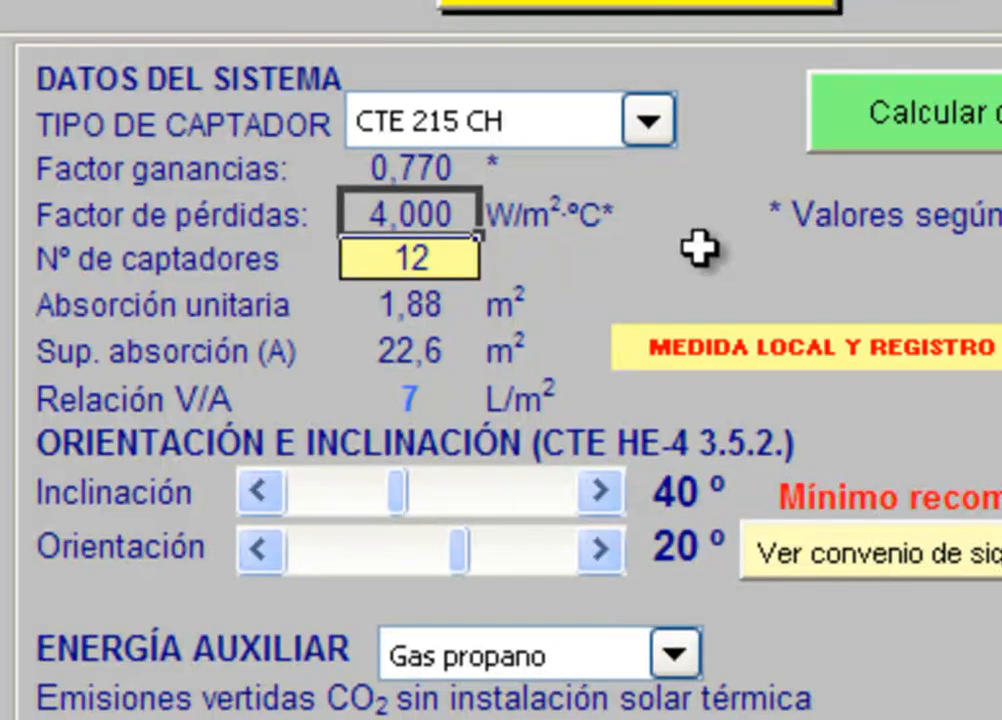
click(420, 304)
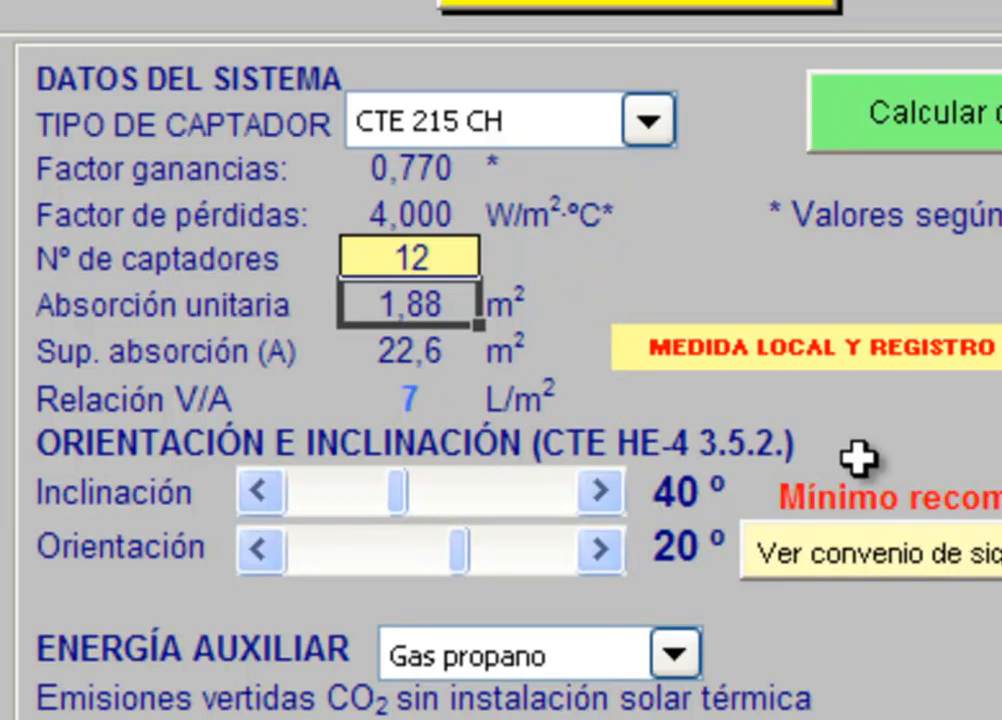
Step: Set the collectors' inclination to 45°
click(599, 489)
click(598, 490)
click(598, 490)
click(598, 490)
click(598, 490)
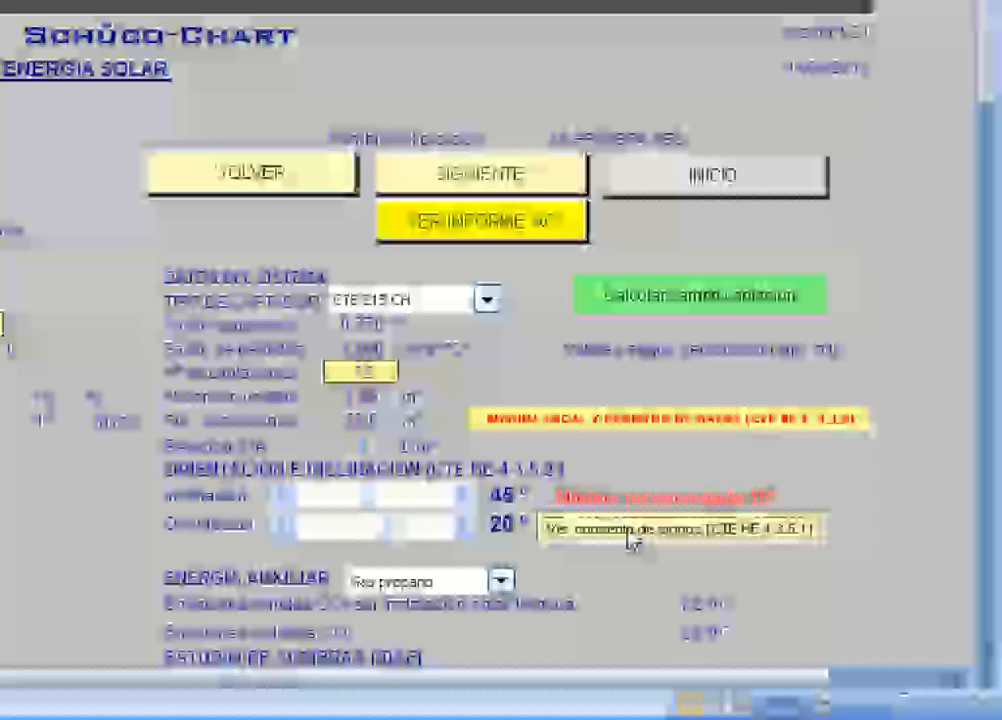
Step: Consult the CTE sign convention diagram for orientation and set the collectors' orientation to 30°
click(822, 553)
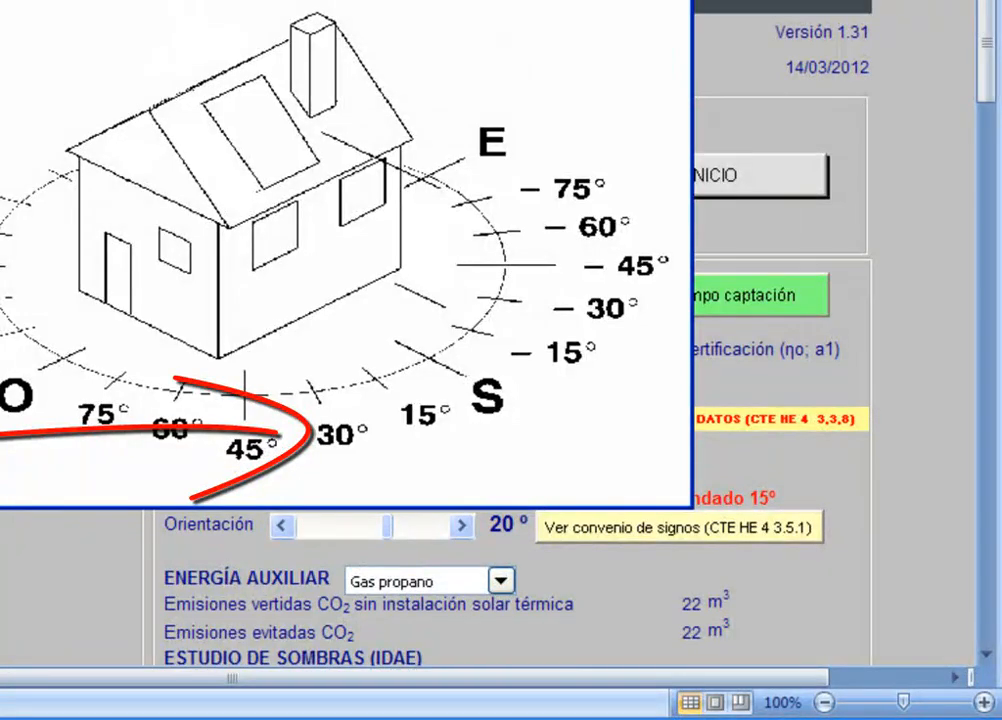
key(alt+F4)
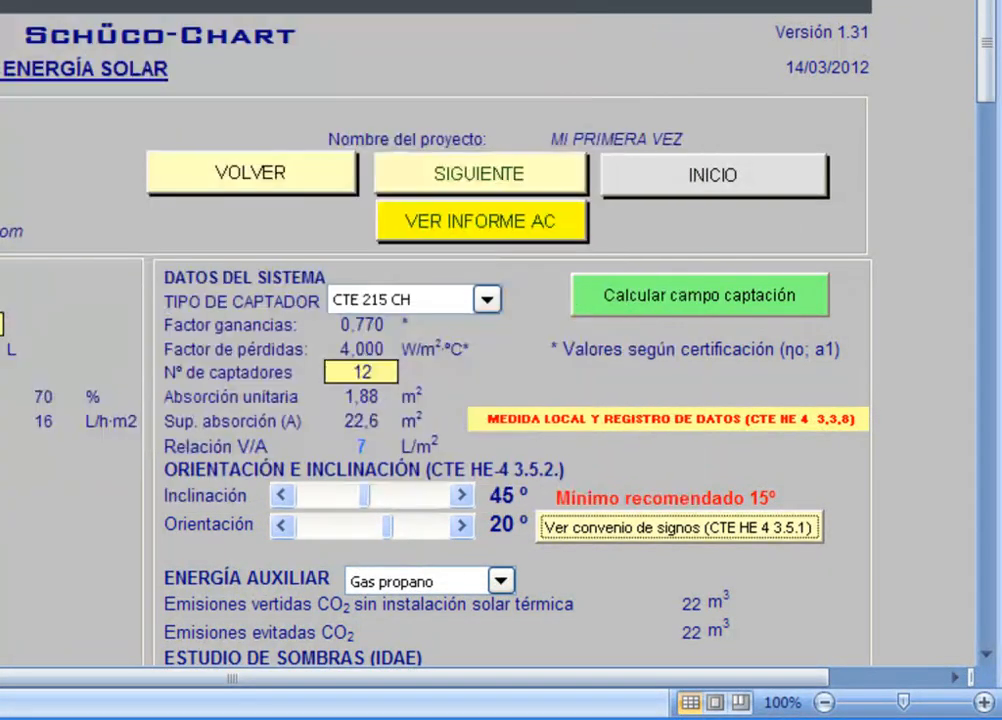
click(463, 532)
click(463, 532)
click(463, 532)
click(463, 532)
click(463, 532)
click(463, 532)
click(463, 532)
click(463, 532)
click(463, 532)
click(463, 532)
drag(281, 531, 281, 531)
click(281, 528)
click(281, 528)
click(281, 528)
drag(464, 529, 464, 529)
click(606, 568)
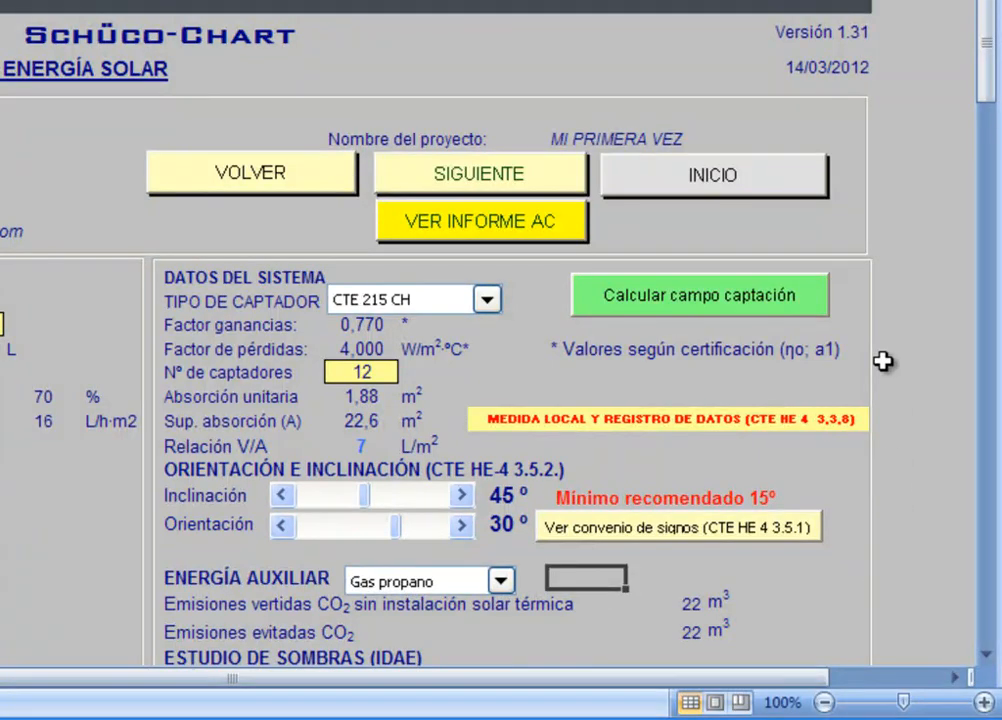
Step: Calculate the collector field for a desired annual solar fraction of 70 %
click(681, 306)
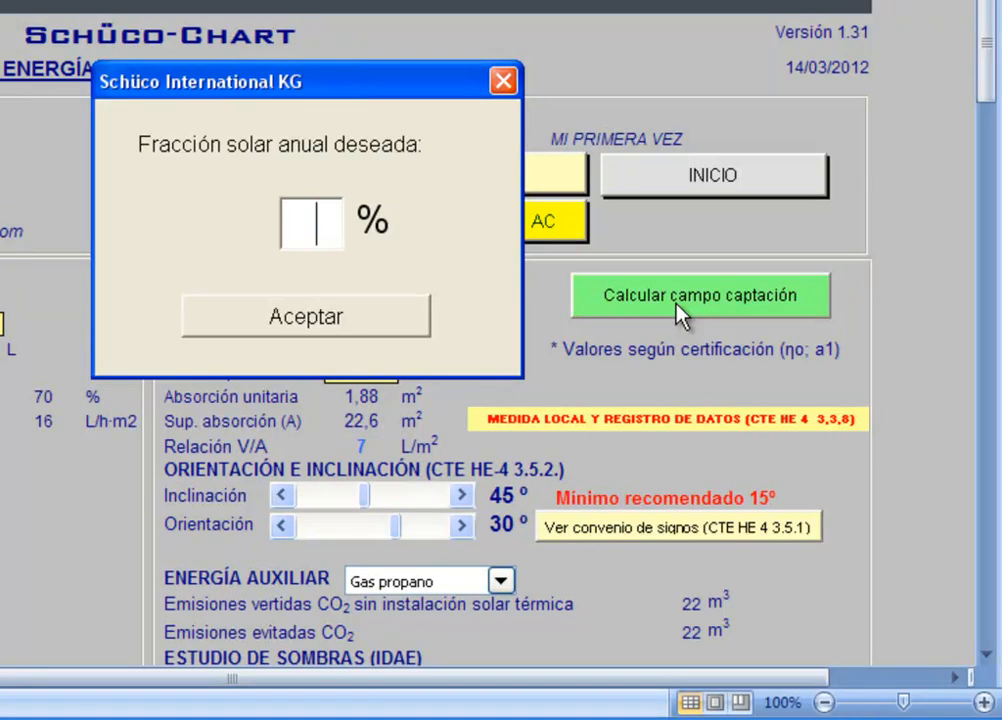
text(70)
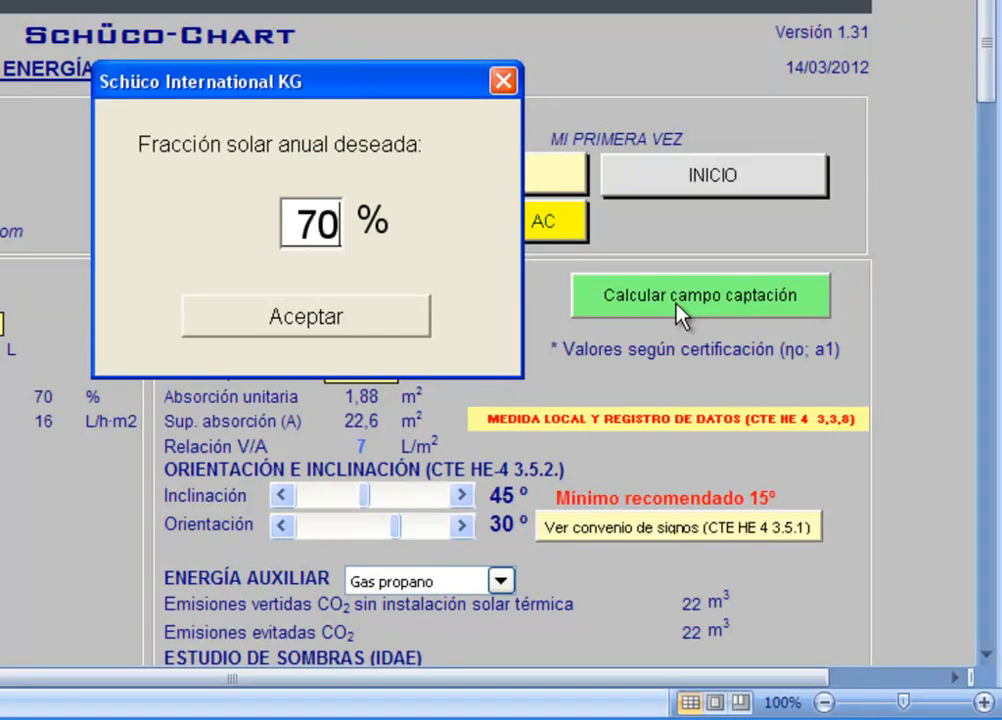
click(366, 320)
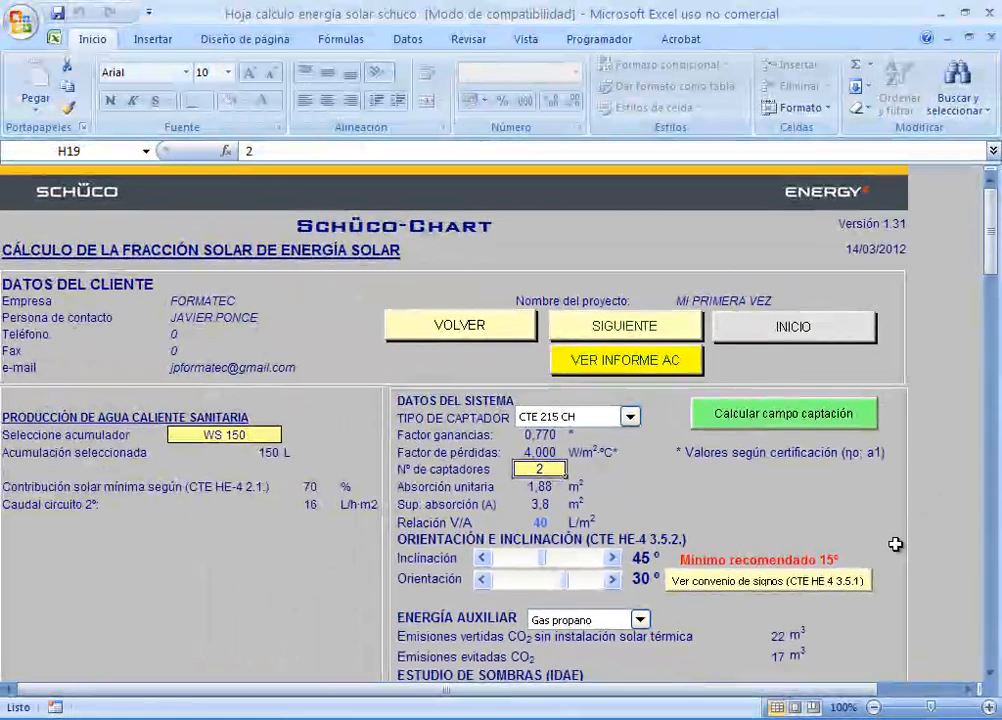
Step: Review the system parameters, the monthly hot water energy needs, and the solar contribution table and chart
scroll(895, 544, down, 7)
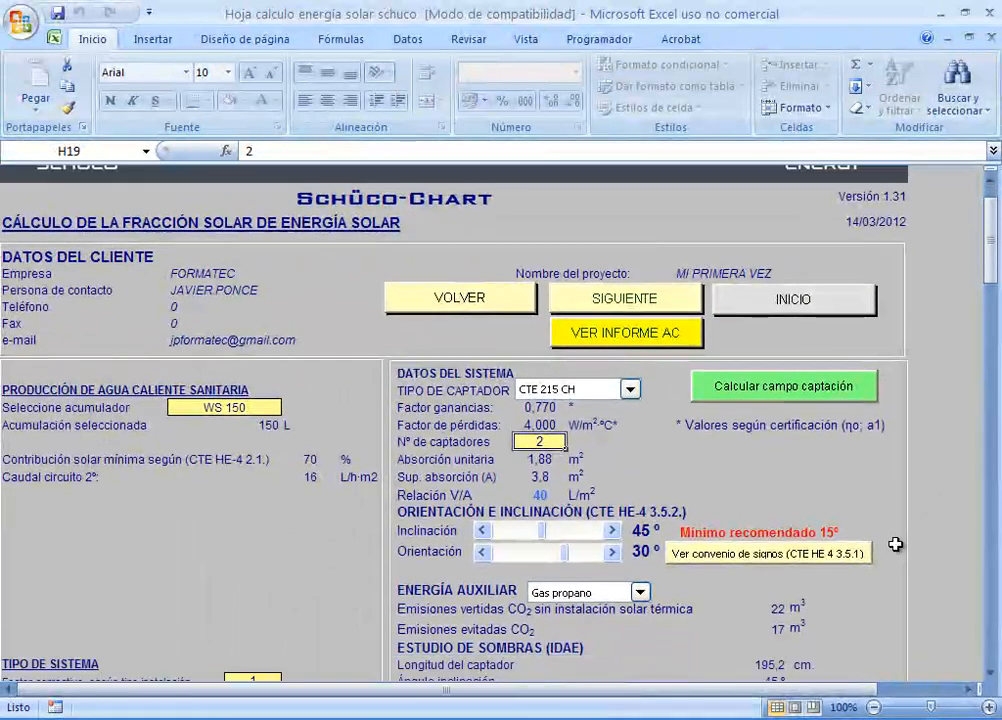
scroll(895, 544, down, 1)
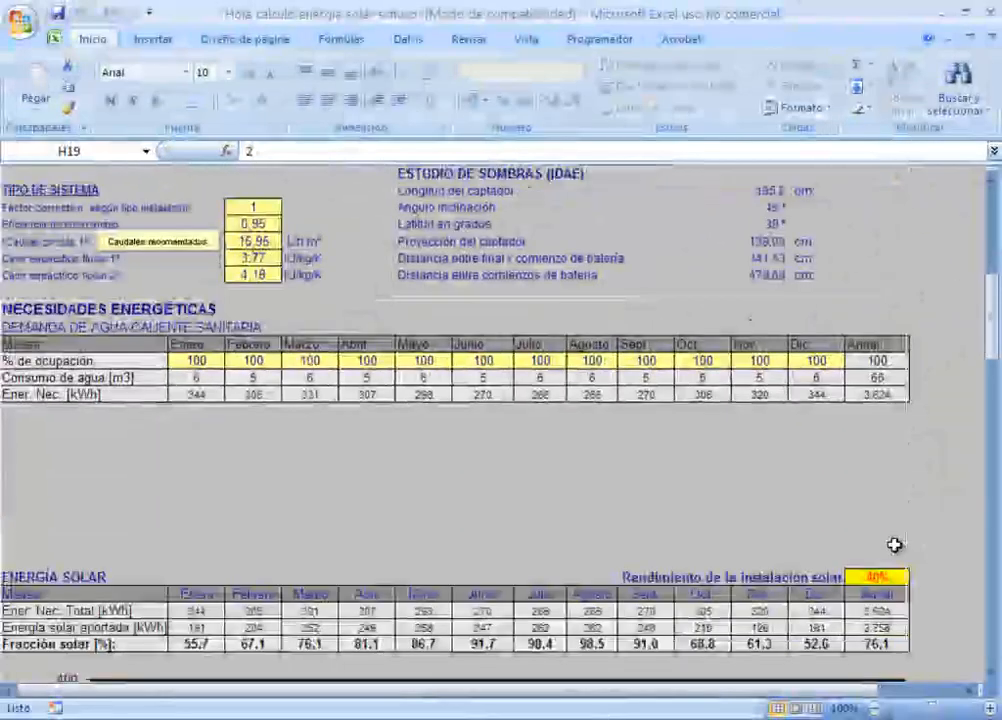
scroll(894, 545, down, 6)
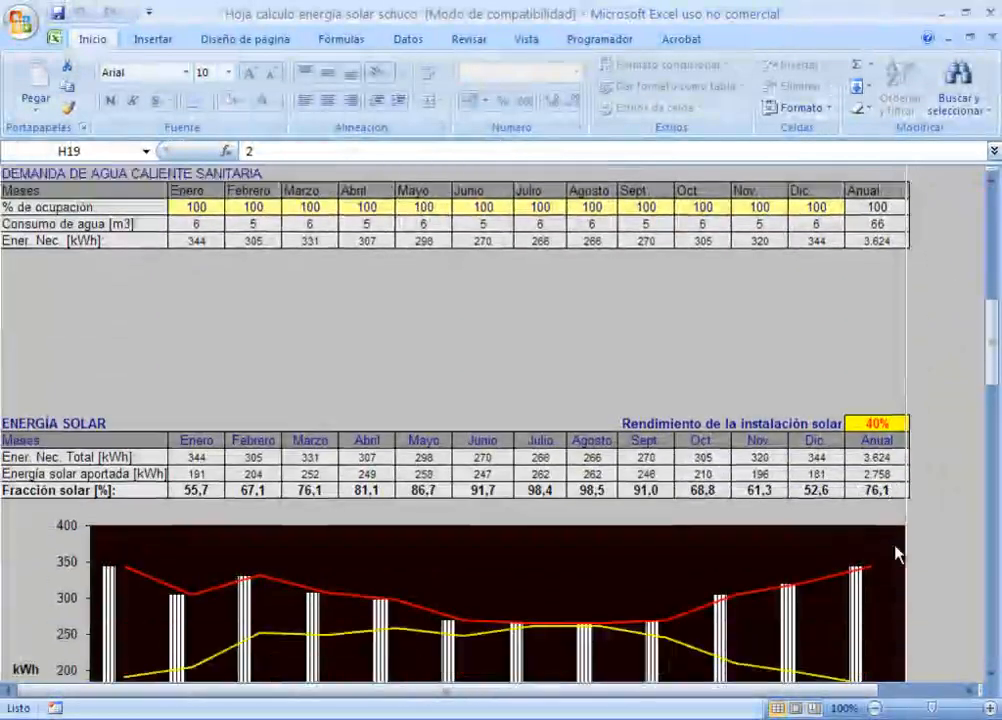
scroll(897, 553, down, 2)
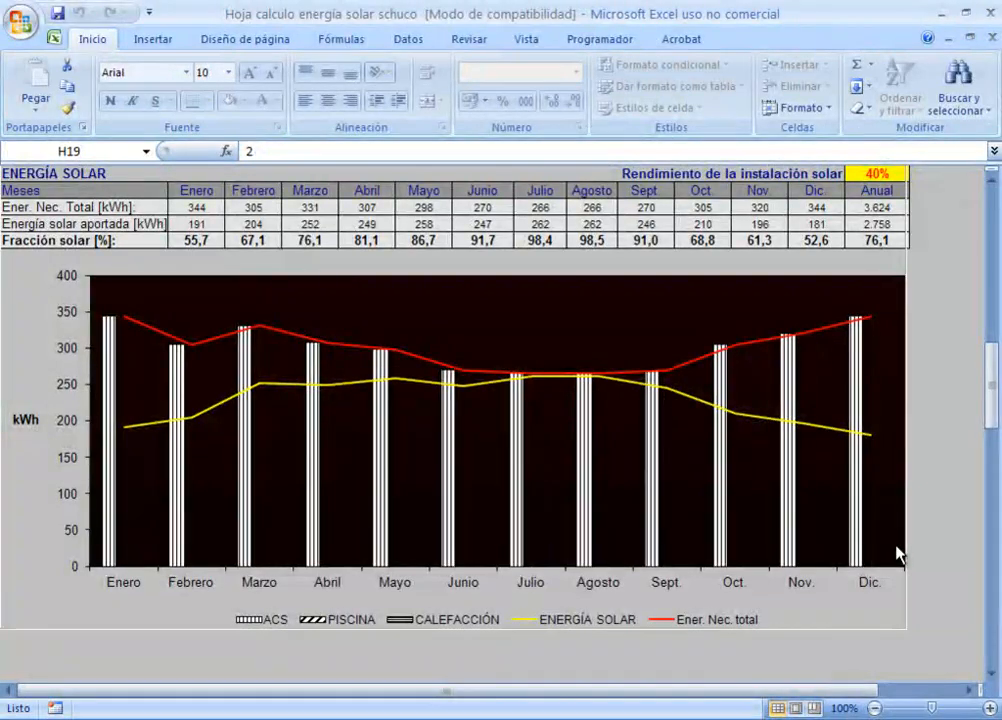
scroll(897, 553, up, 1)
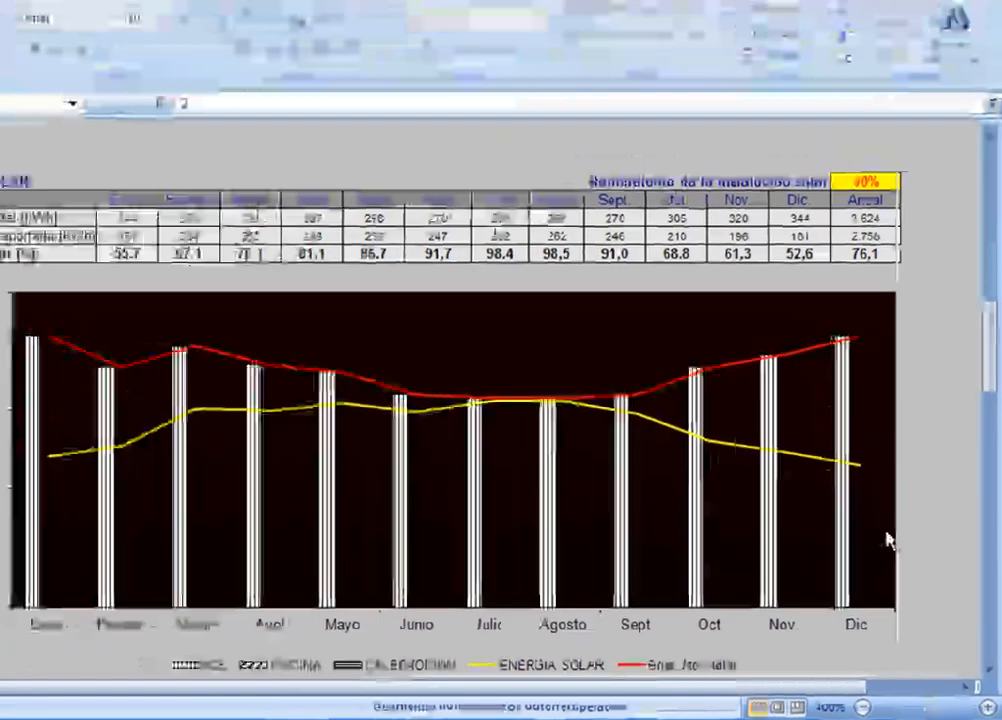
Step: Check the V/A ratio, replace the hot water storage tank with the WW 200-1, and review the solar contribution table and chart
scroll(897, 553, up, 3)
scroll(897, 553, up, 10)
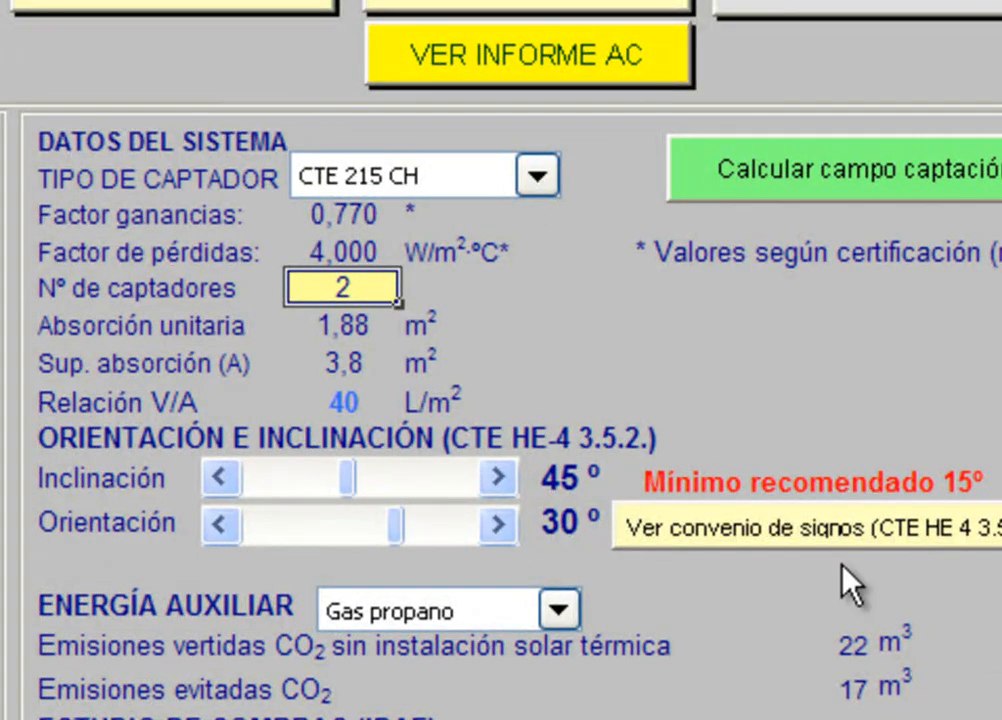
click(340, 400)
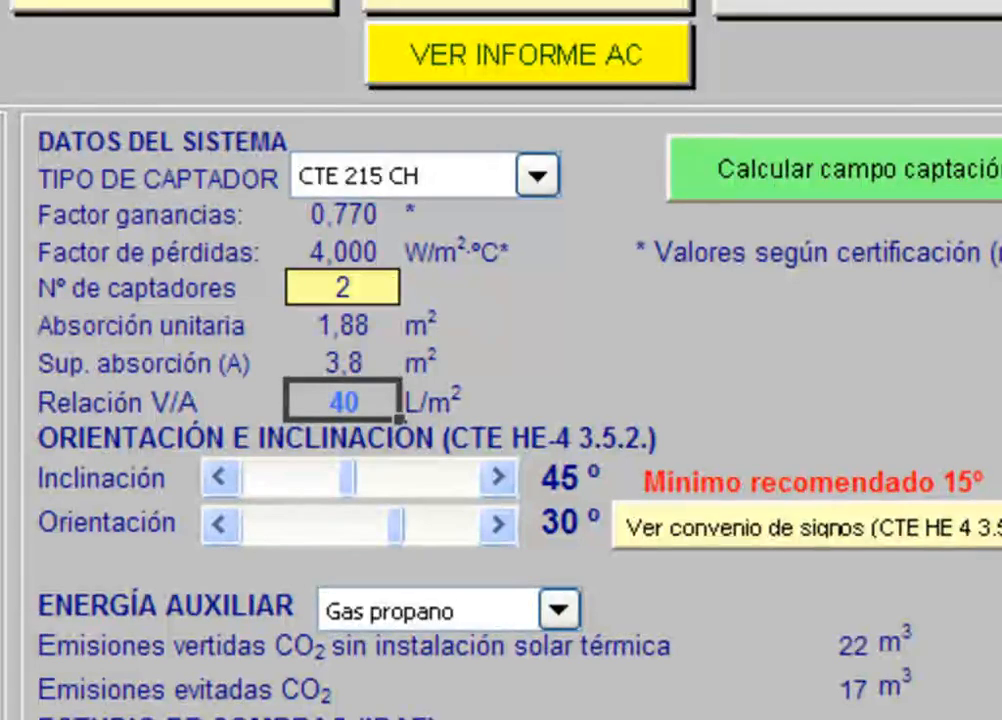
key(Tab)
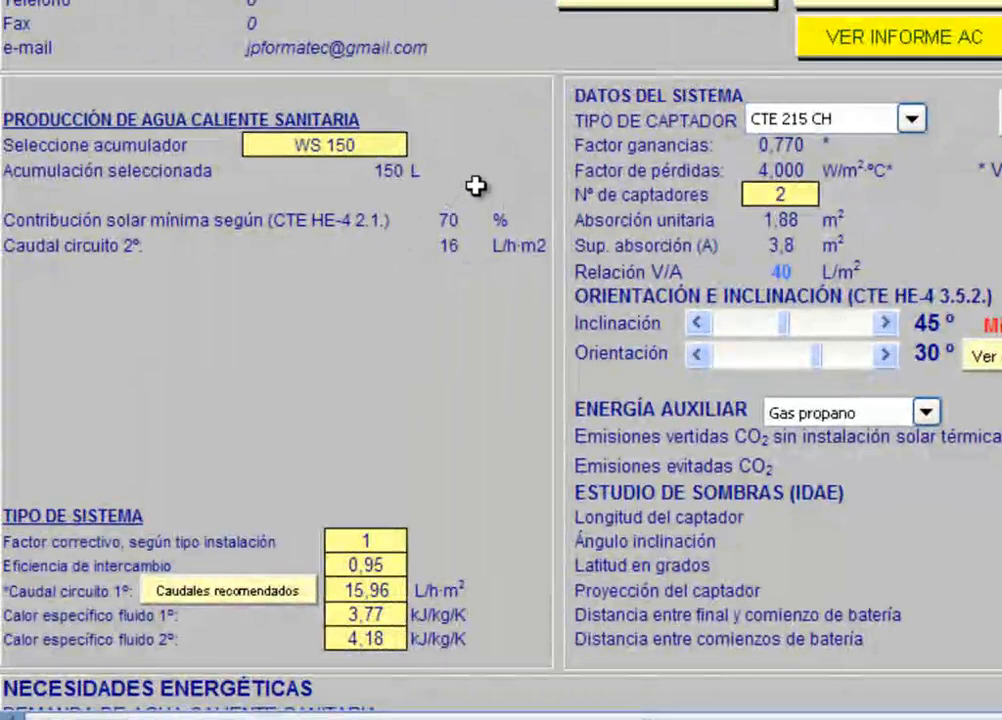
click(389, 148)
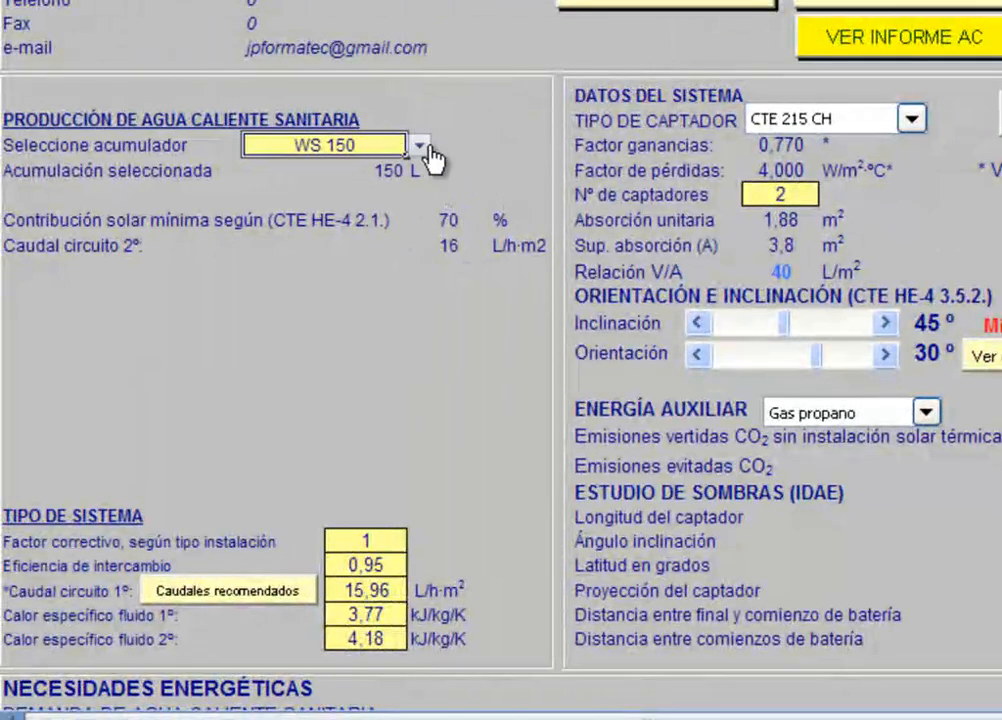
click(420, 146)
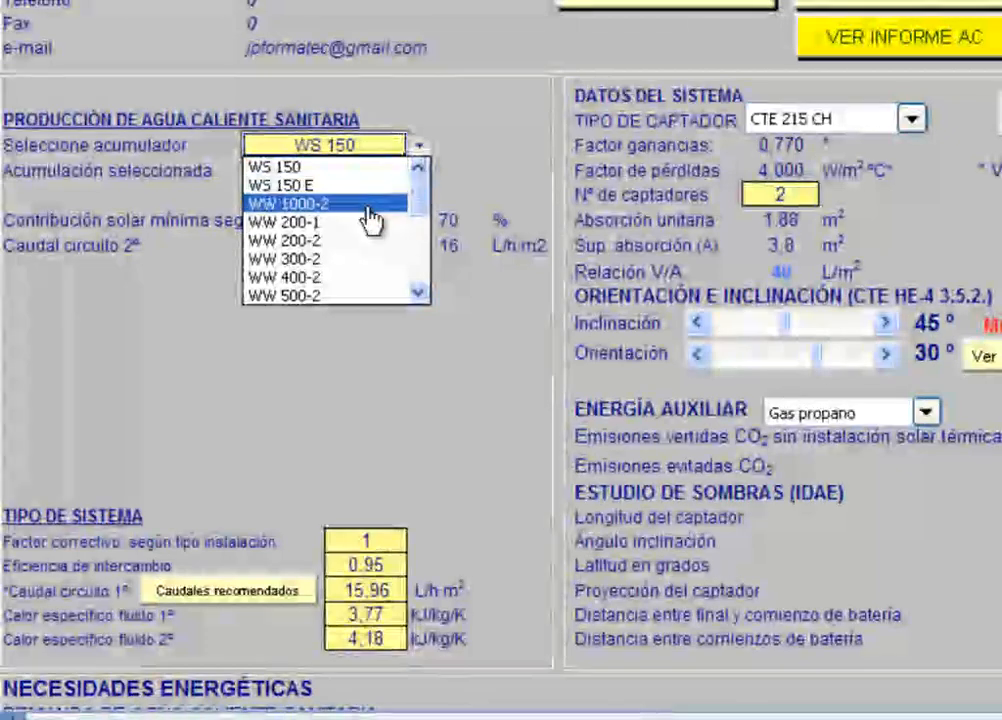
click(349, 222)
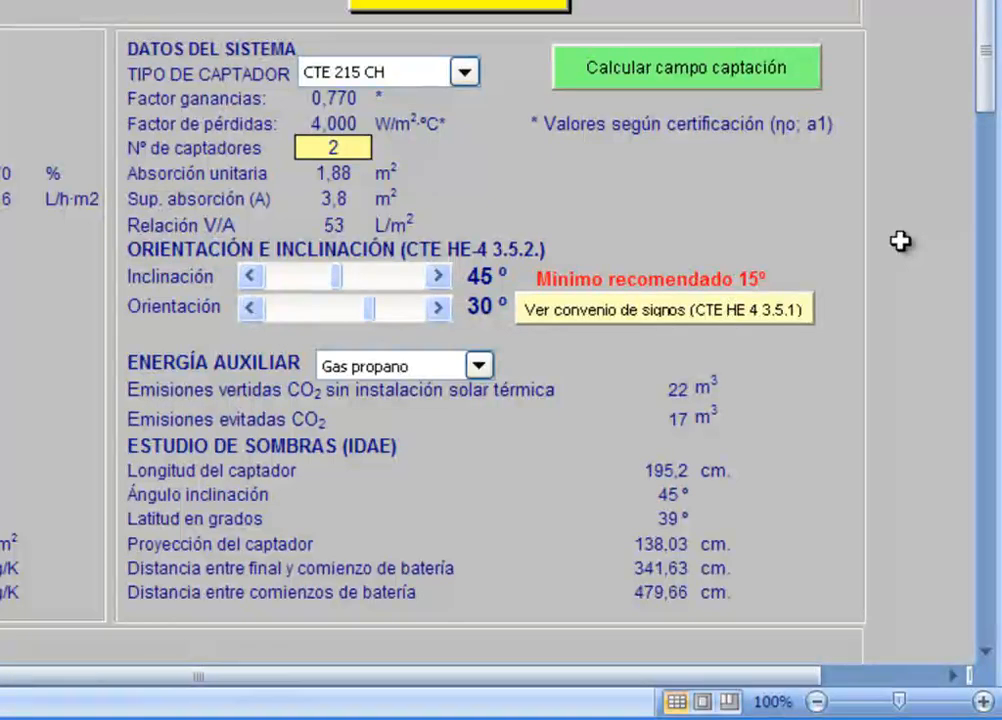
scroll(900, 241, down, 8)
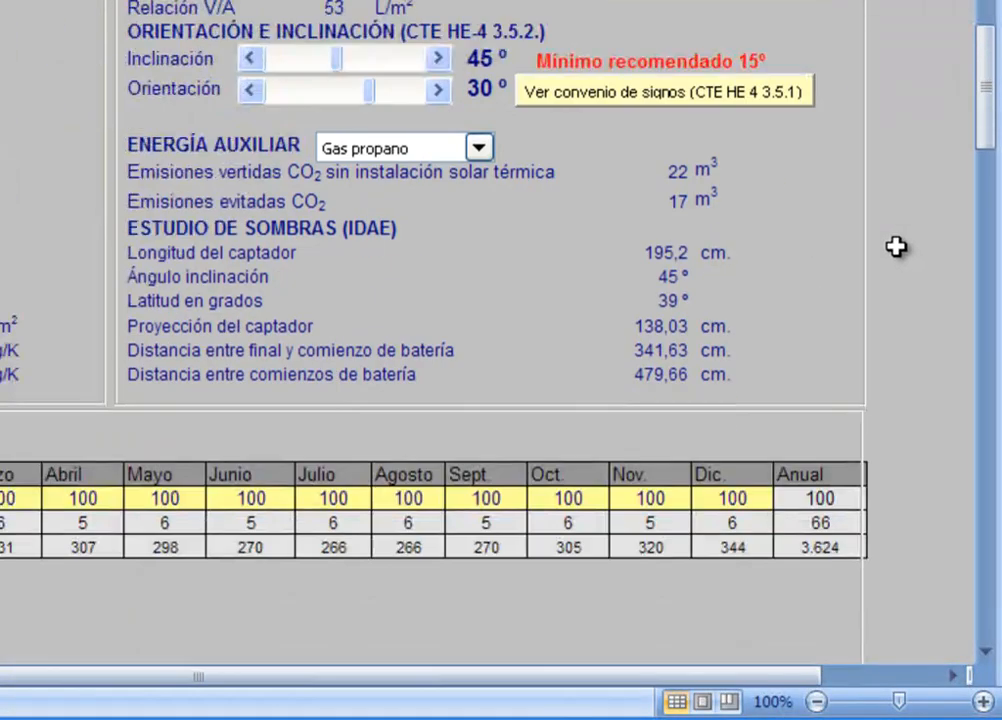
scroll(896, 247, down, 5)
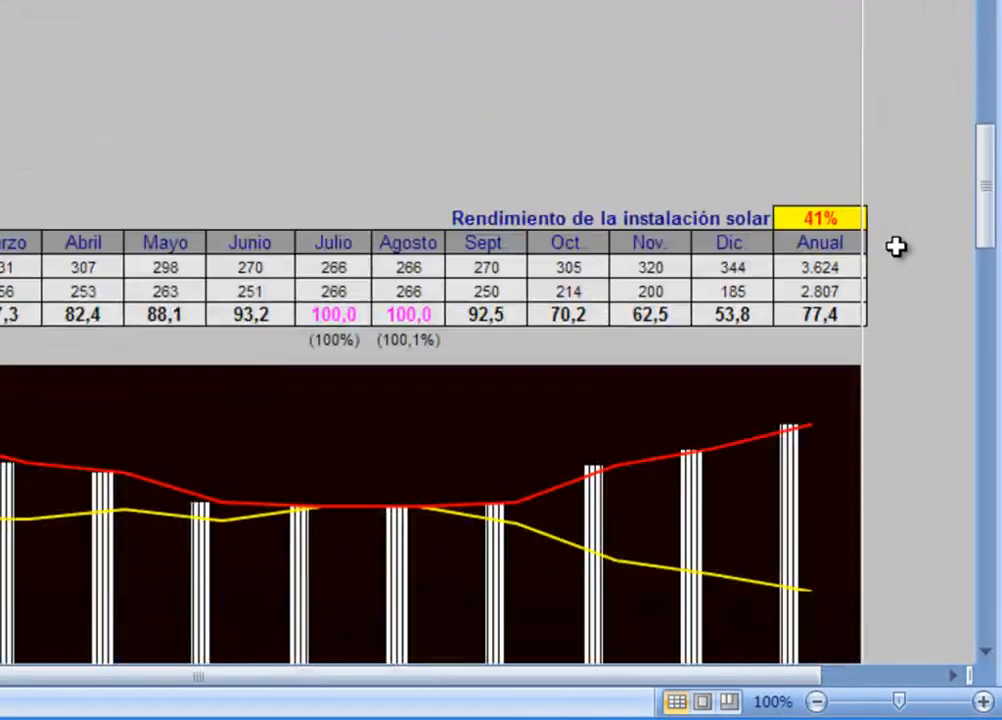
scroll(894, 249, down, 1)
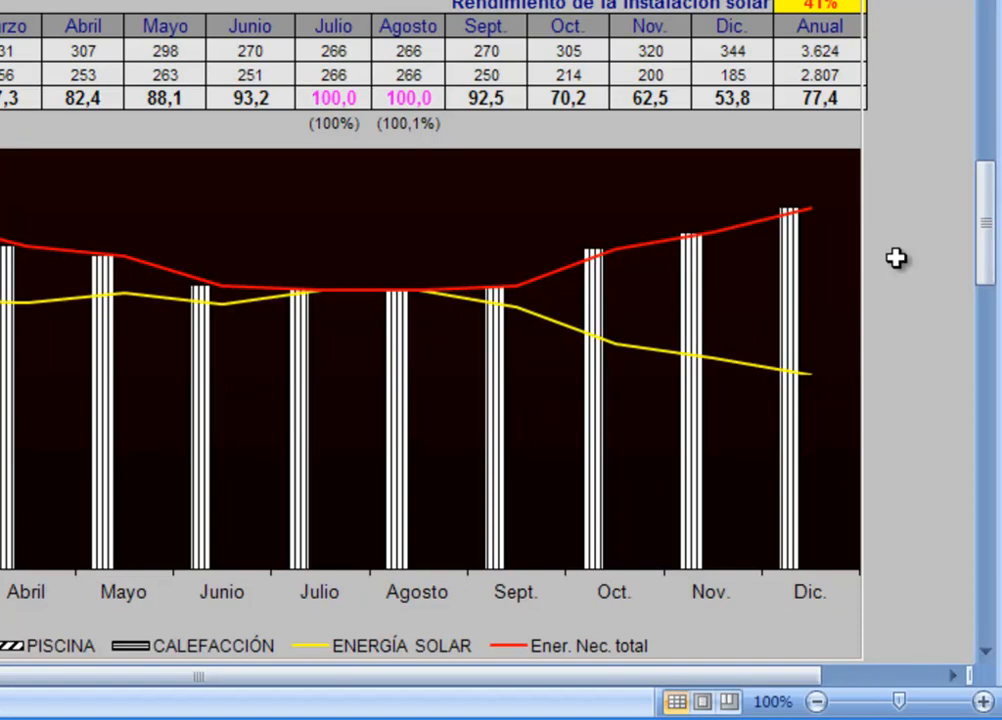
Step: Set the auxiliary energy source to Electricidad
scroll(895, 258, up, 8)
scroll(895, 258, up, 4)
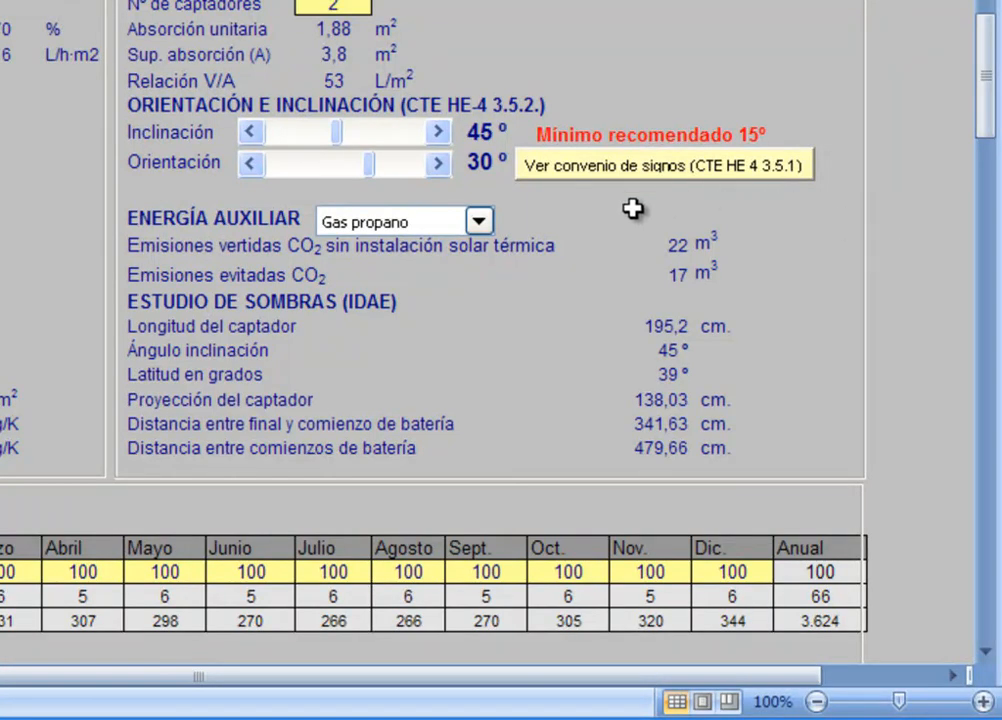
click(479, 222)
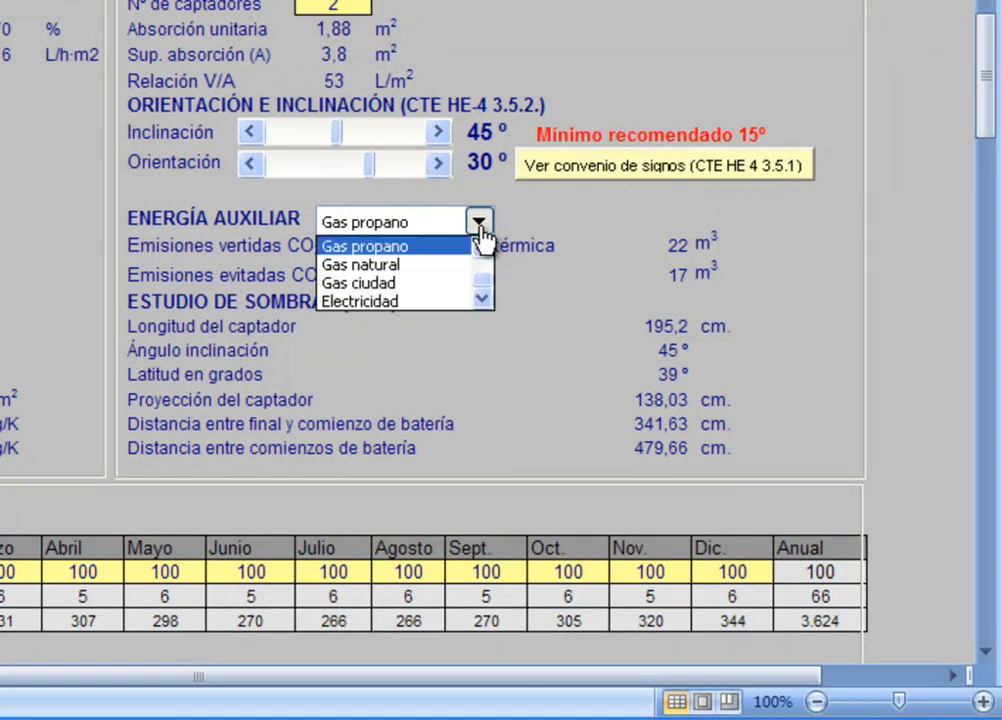
click(440, 300)
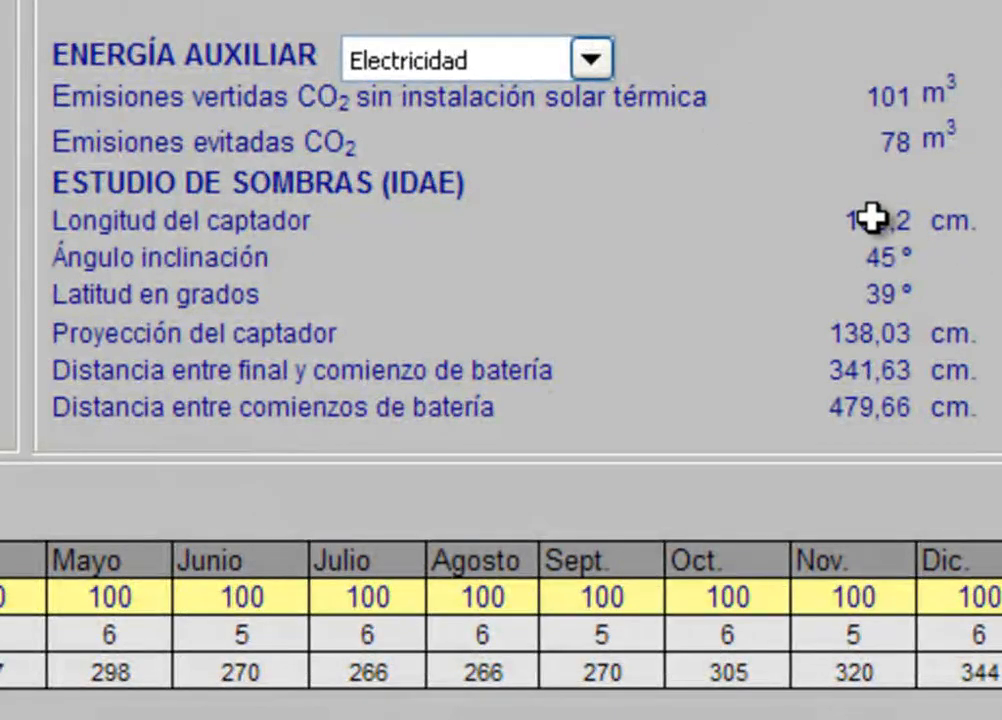
Step: Examine the shading study's collector length, inclination angle, latitude, collector projection and distances between collector rows
click(873, 218)
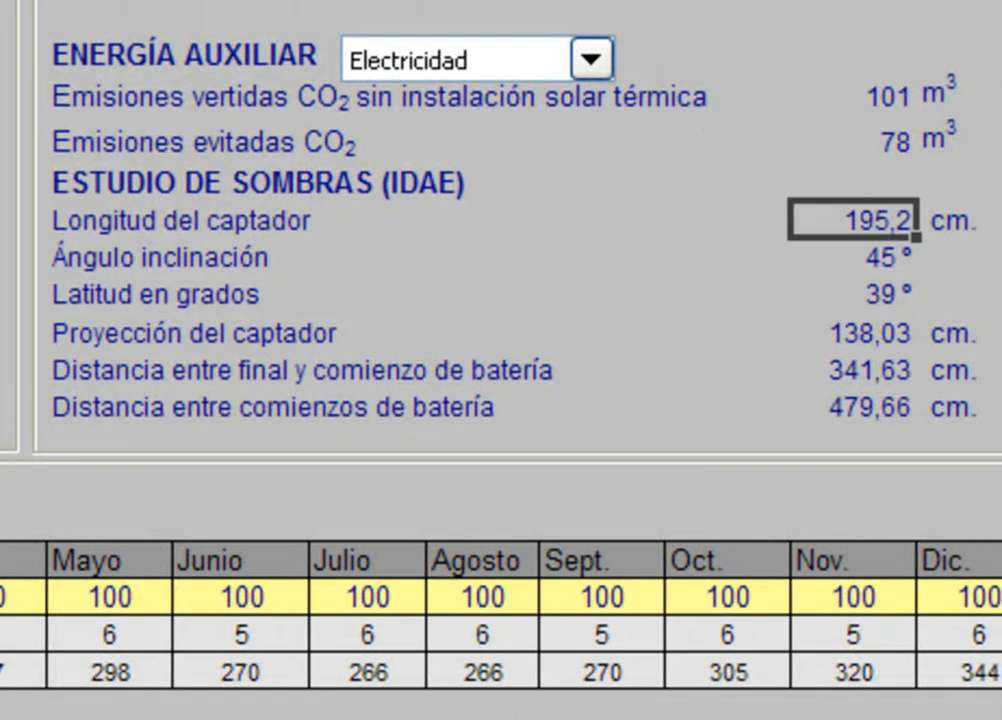
click(888, 259)
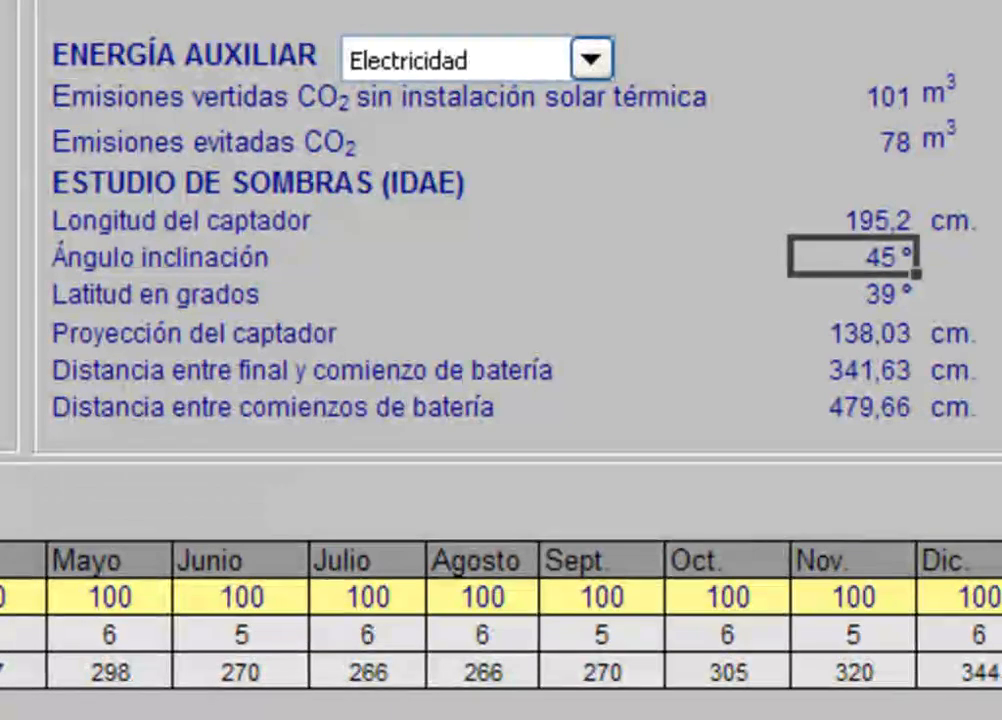
click(830, 300)
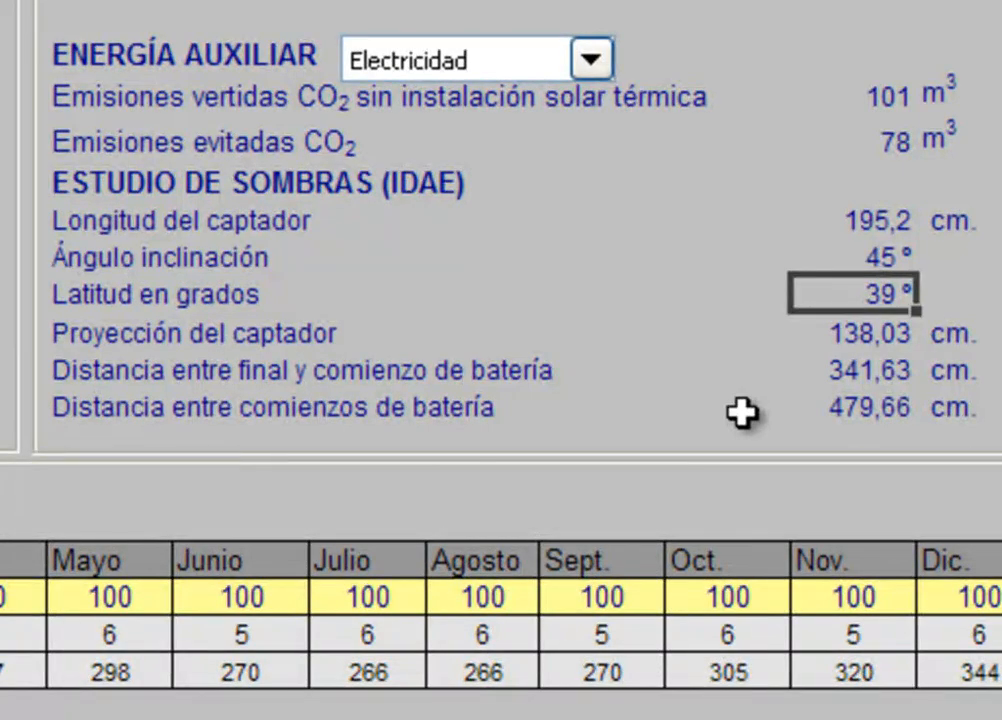
click(825, 342)
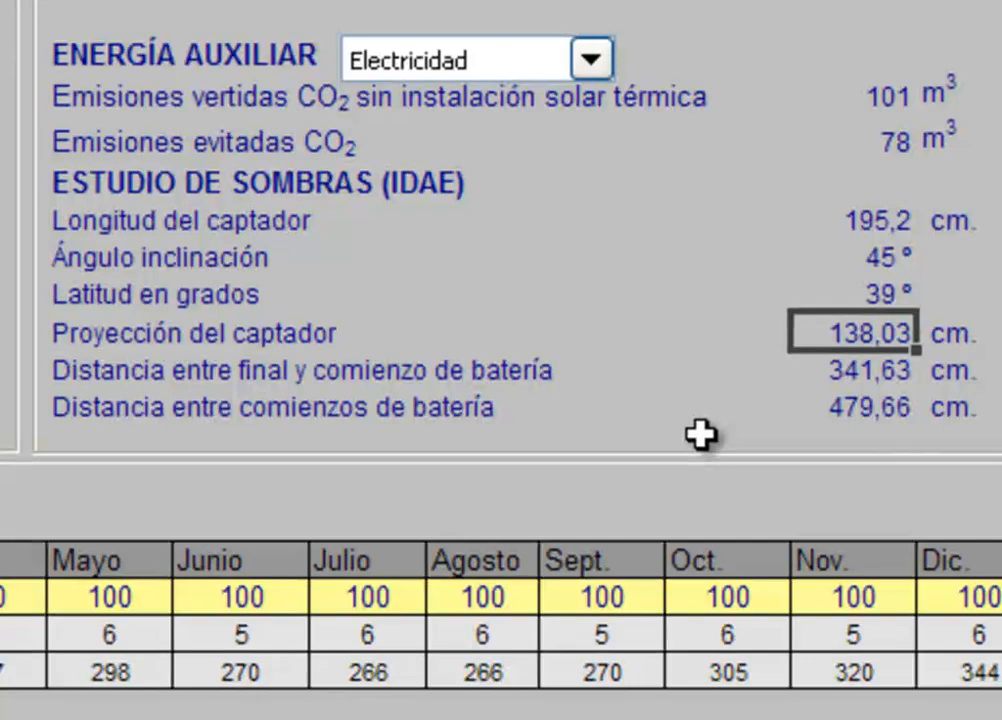
click(797, 381)
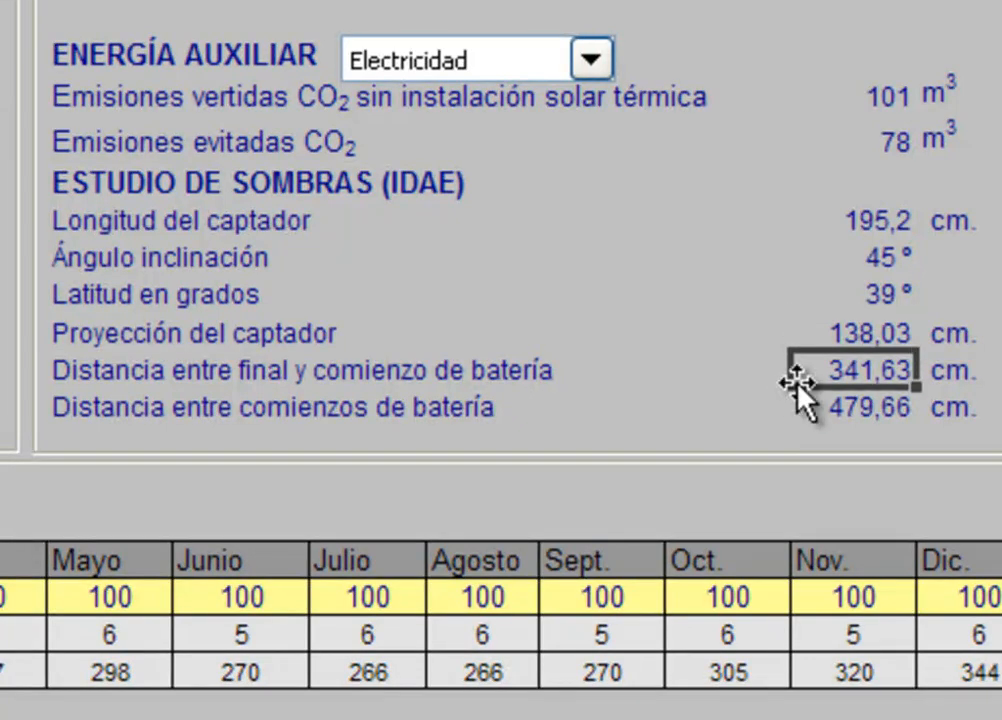
click(681, 432)
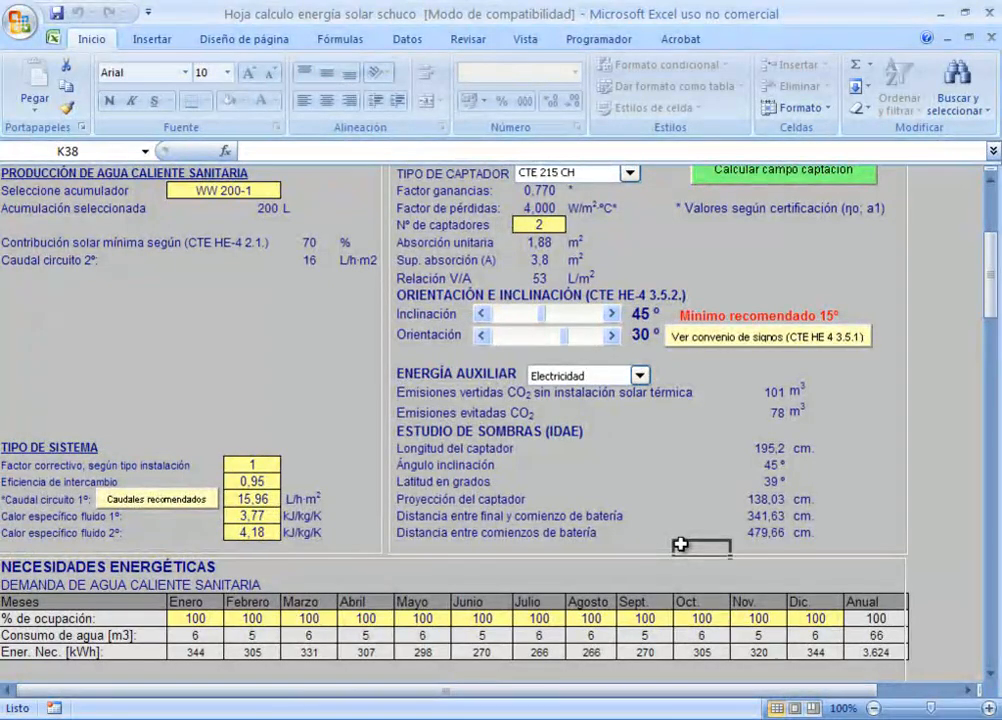
Step: View the hot water installation report through to its monthly solar fraction table, and return to the calculation sheet
scroll(683, 543, up, 5)
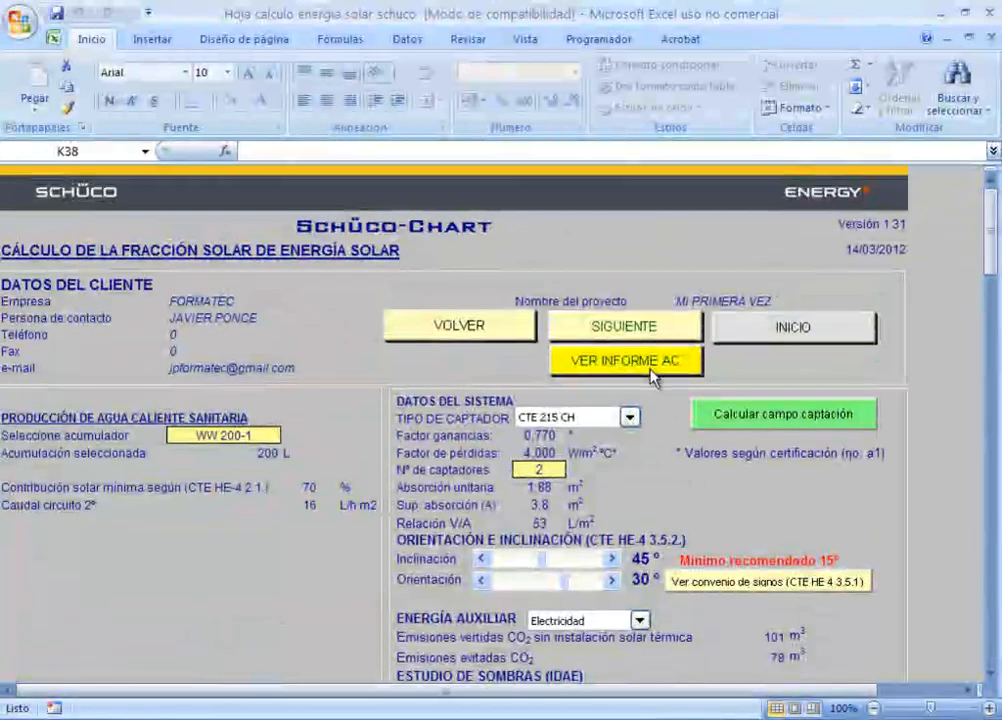
click(651, 373)
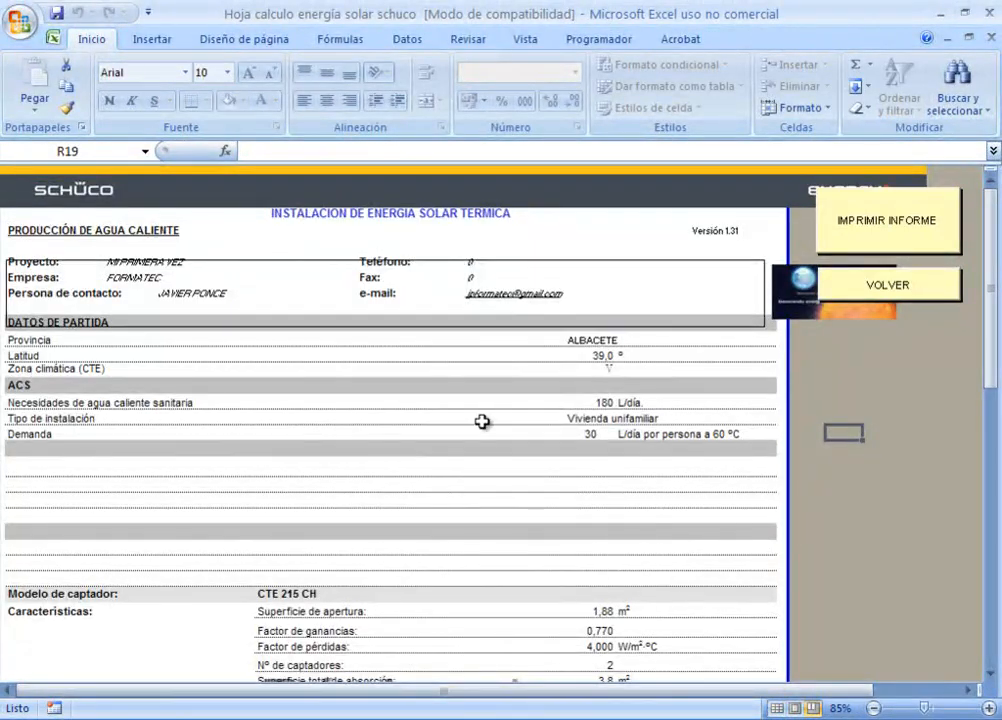
scroll(482, 421, down, 7)
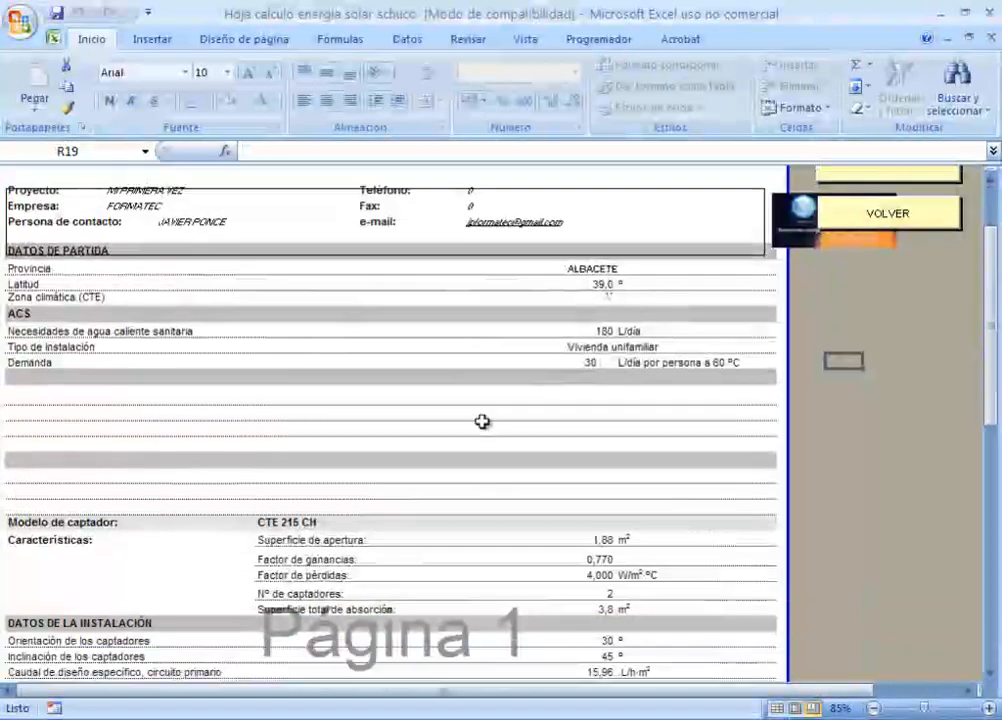
scroll(482, 421, down, 8)
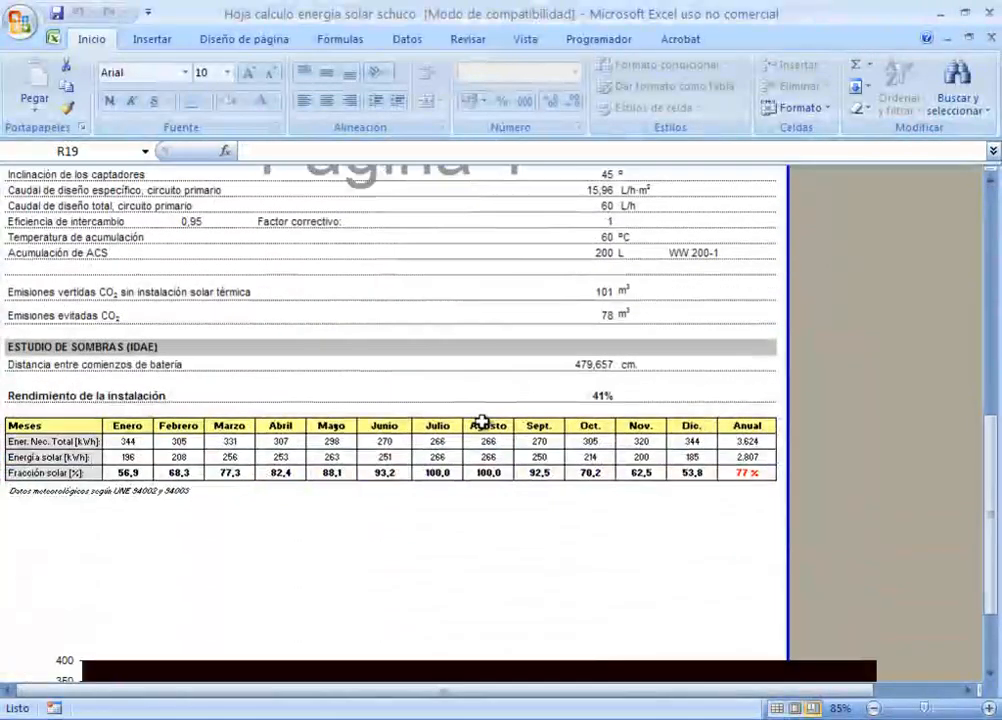
scroll(482, 430, up, 5)
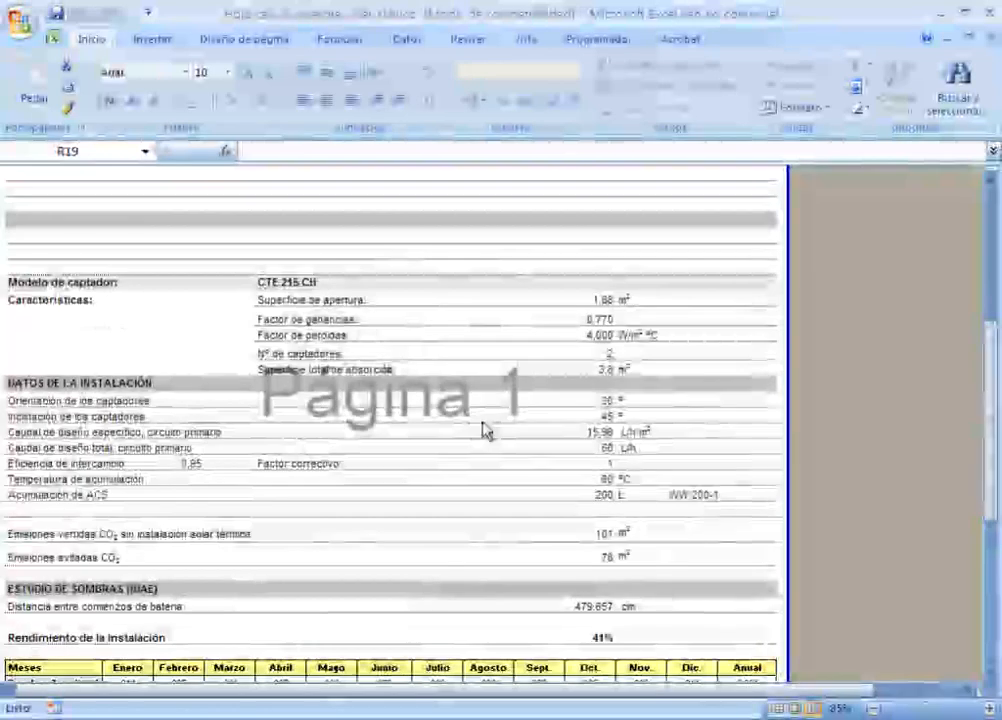
scroll(482, 430, up, 5)
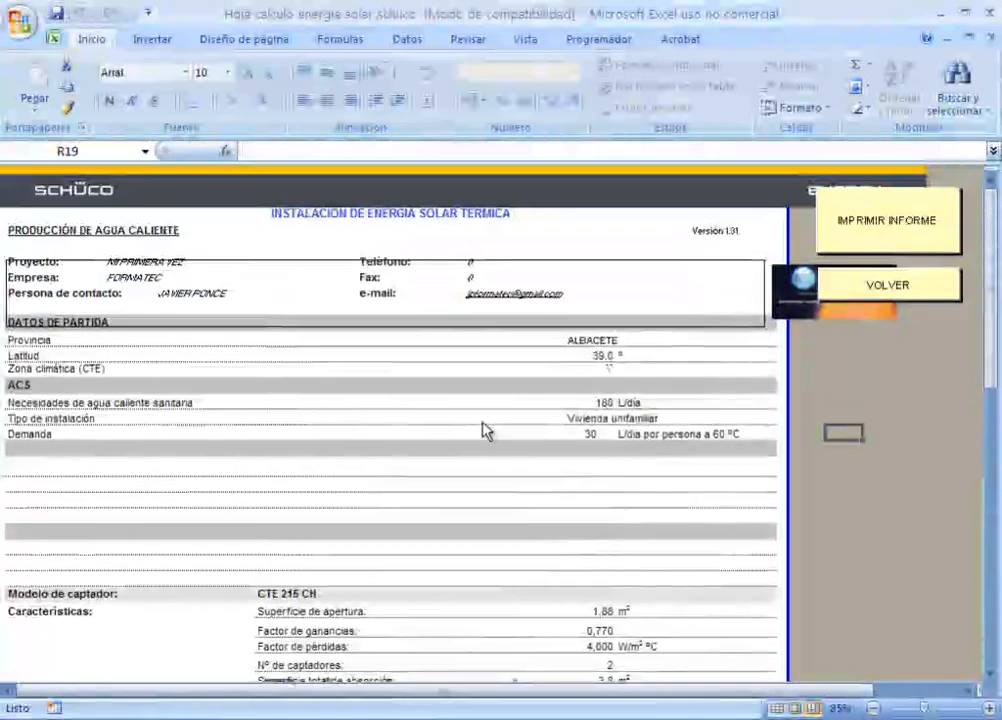
click(901, 287)
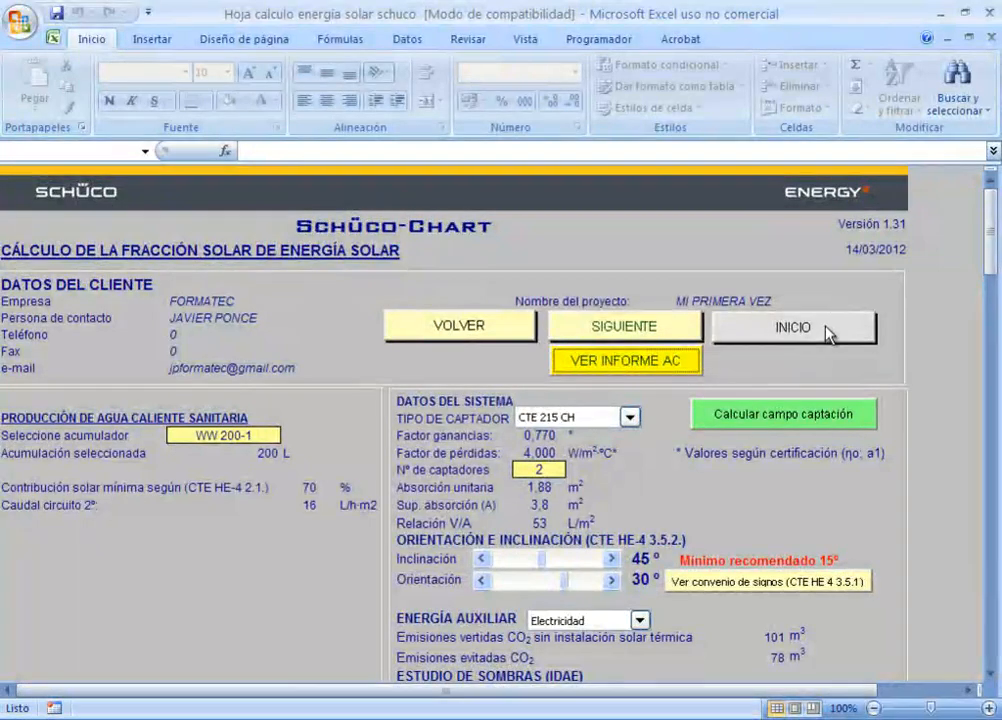
Step: Open the expansion vessel sizing sheet from the start page and set the solar heat exchanger to WW 200-1
click(826, 334)
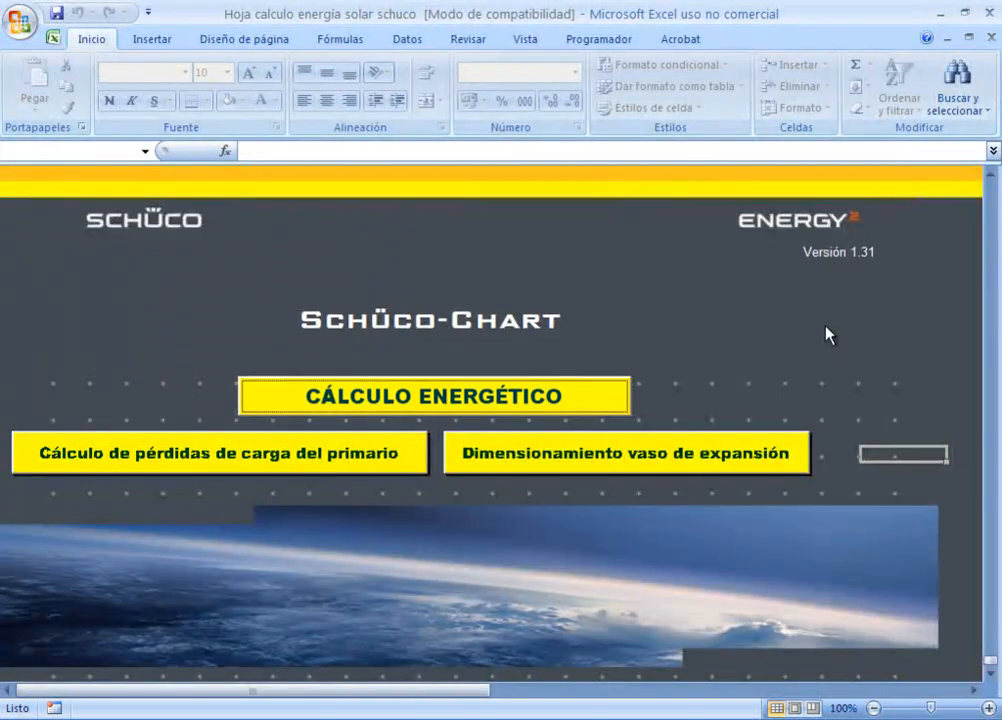
click(630, 466)
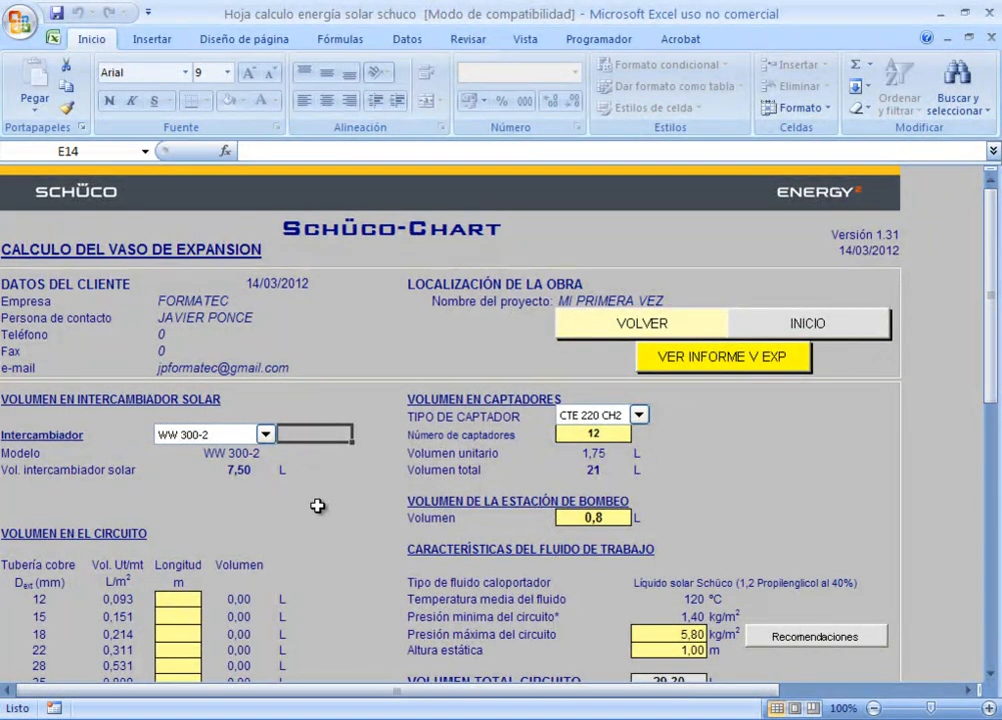
scroll(317, 506, down, 3)
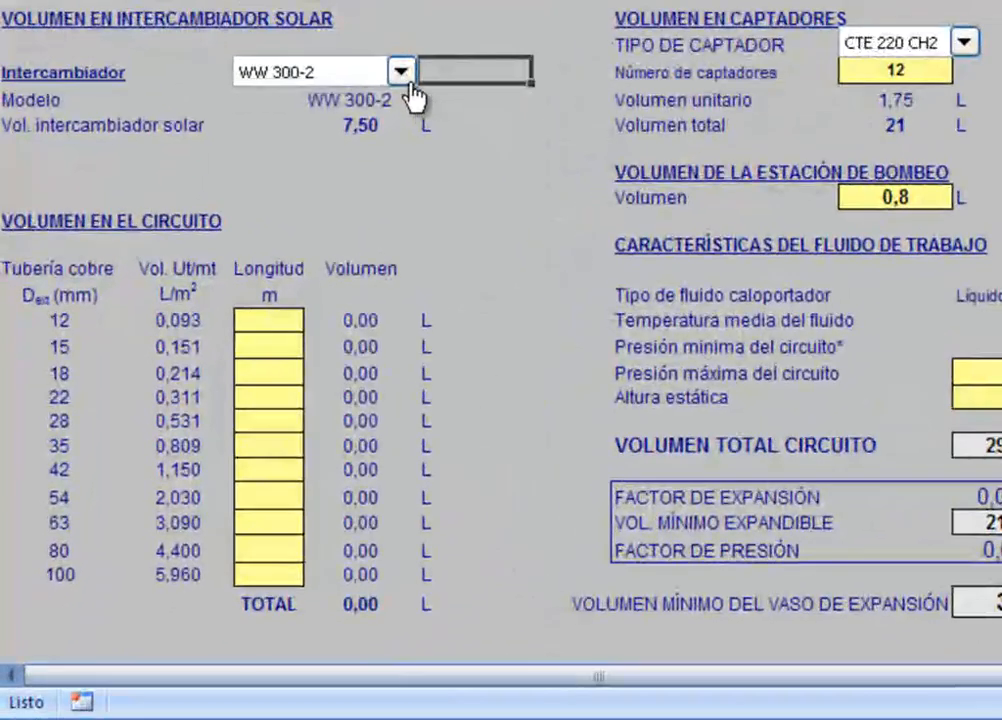
click(309, 220)
scroll(410, 148, up, 2)
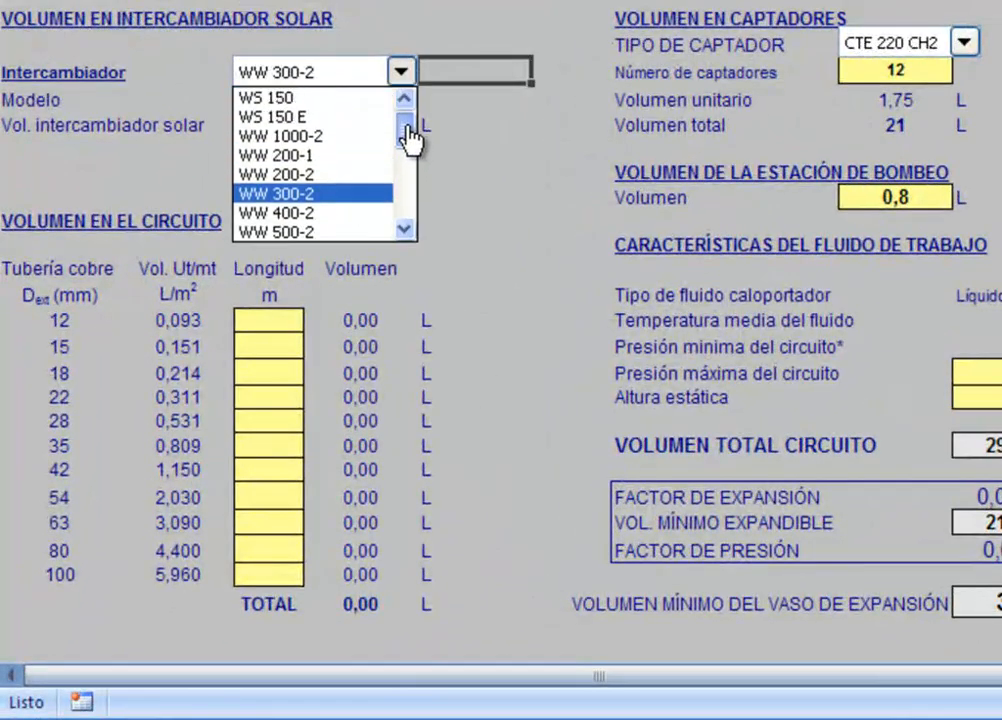
click(330, 156)
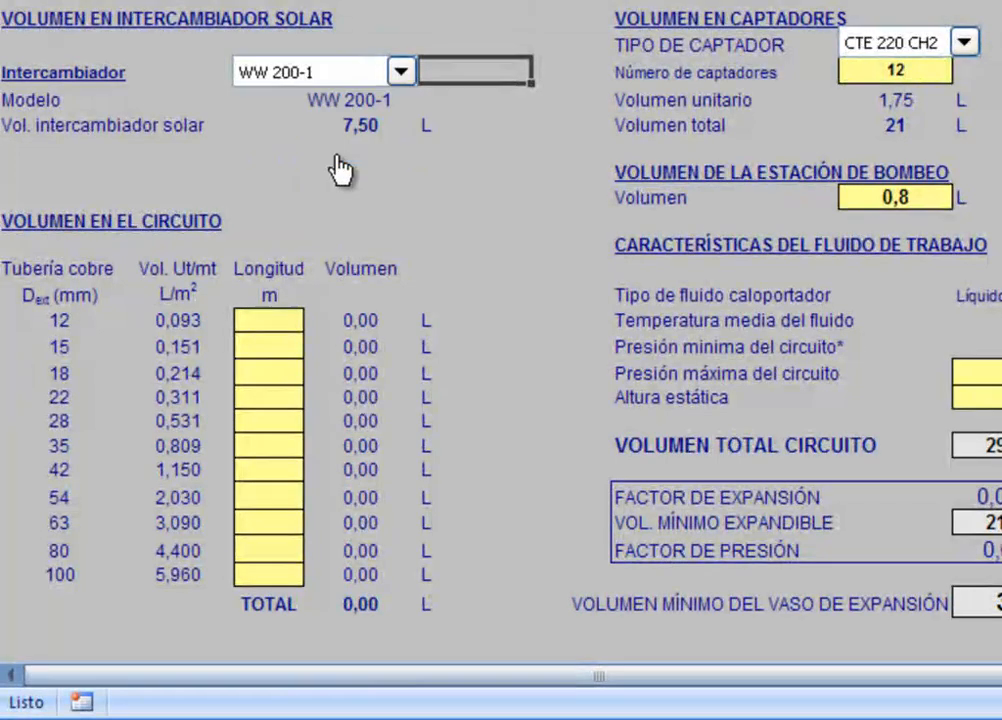
click(503, 176)
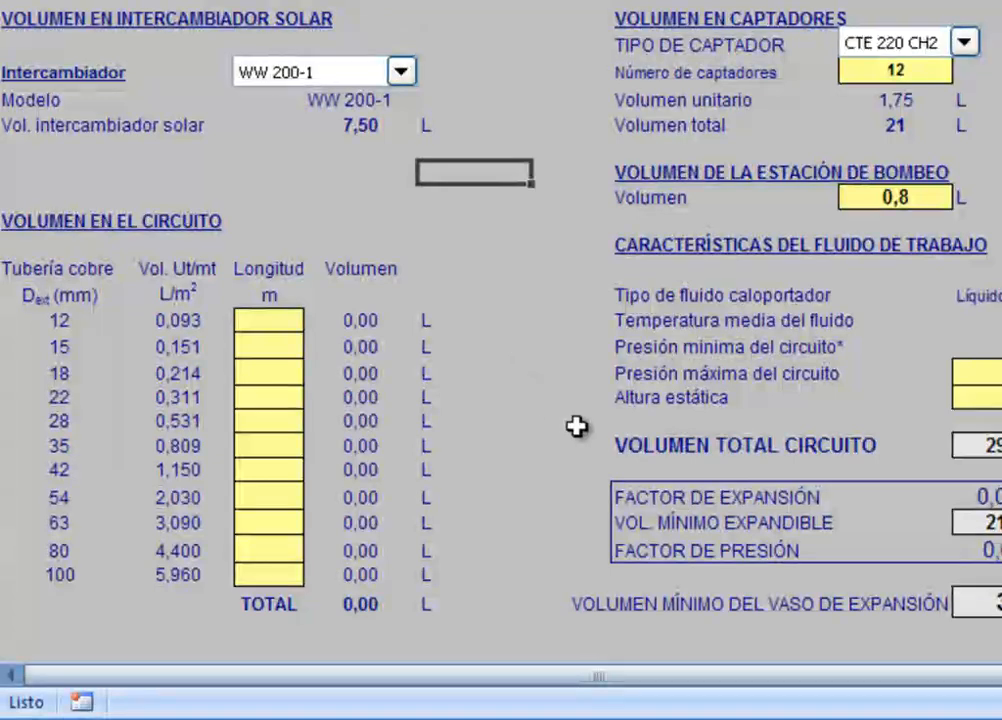
Step: Enter a length of 30 m for the 18 mm copper pipe in the circuit volume table
click(281, 372)
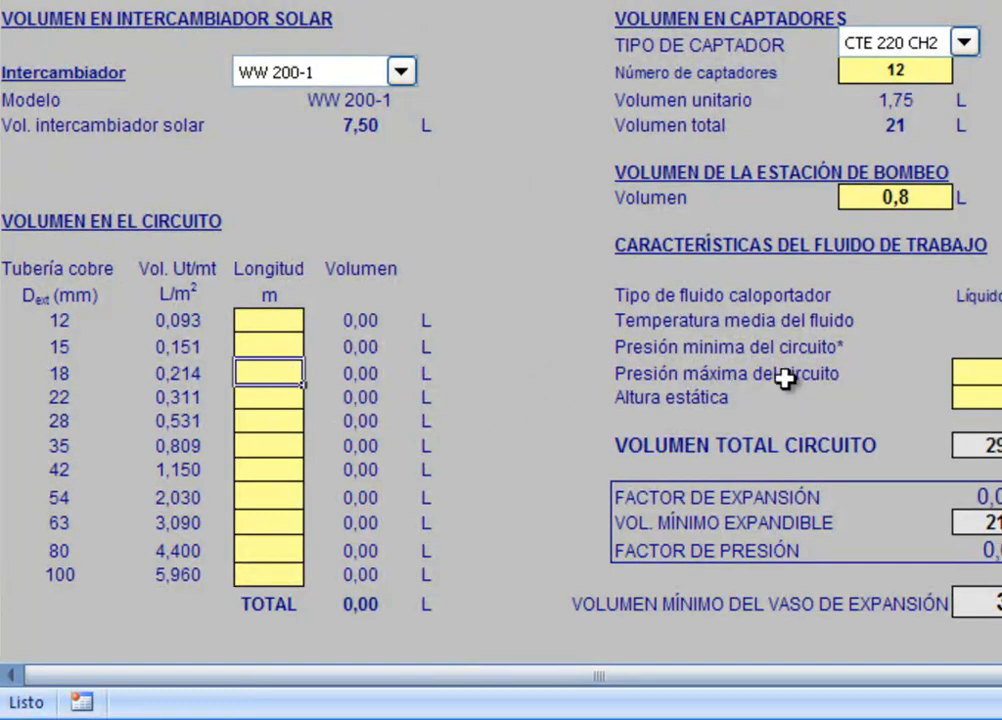
text(30)
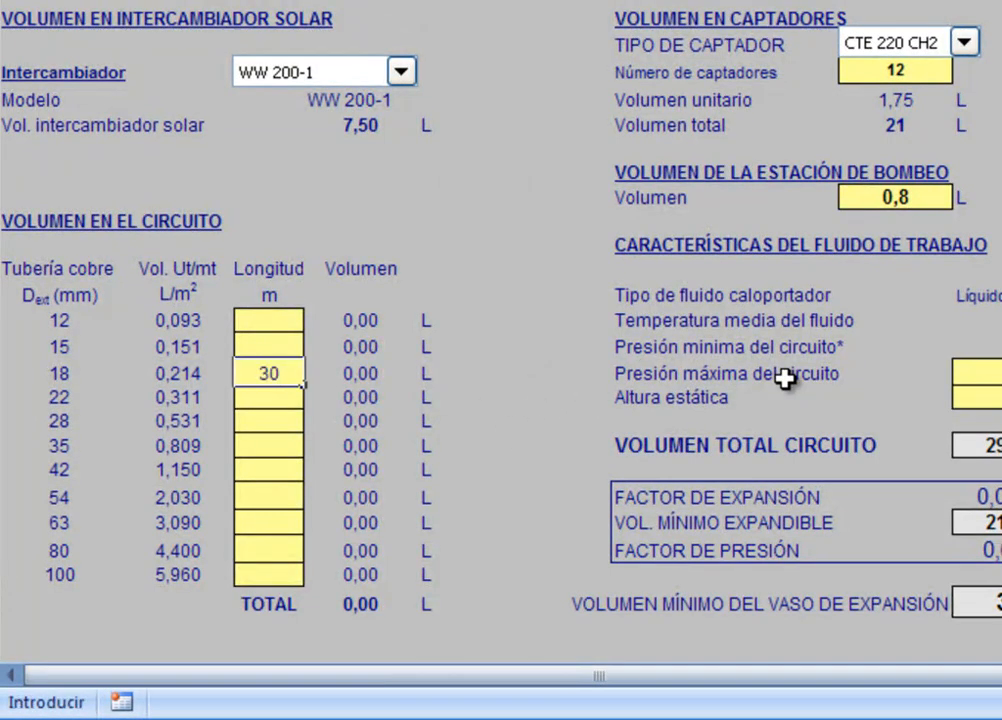
key(Return)
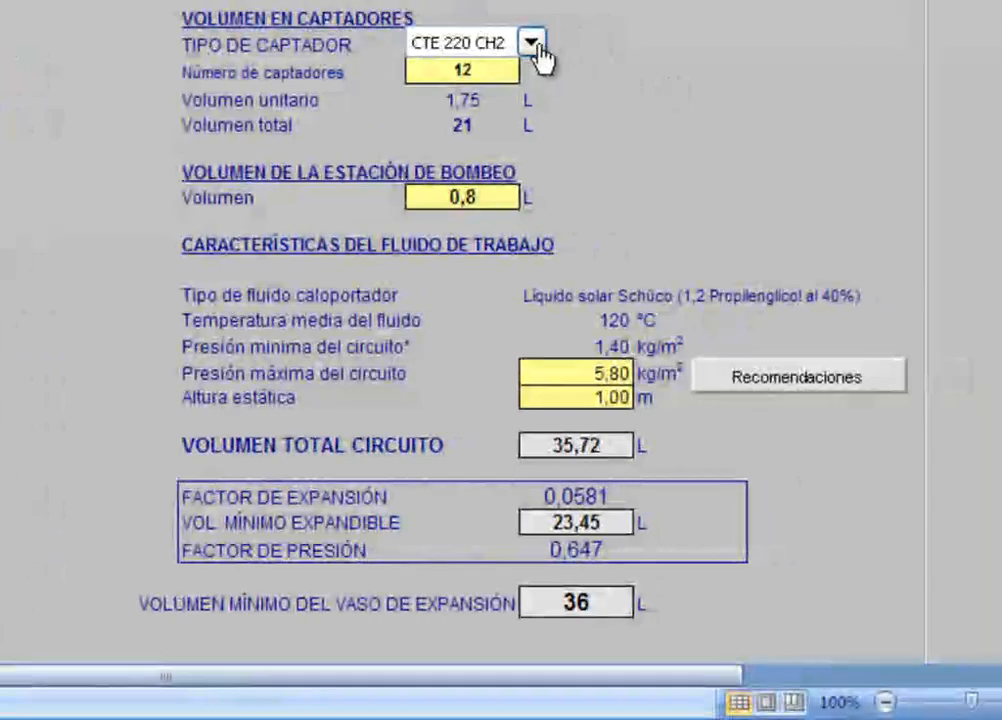
Step: Set the collector type to CTE 215 CH and the number of collectors to 2 for the expansion vessel calculation
click(964, 41)
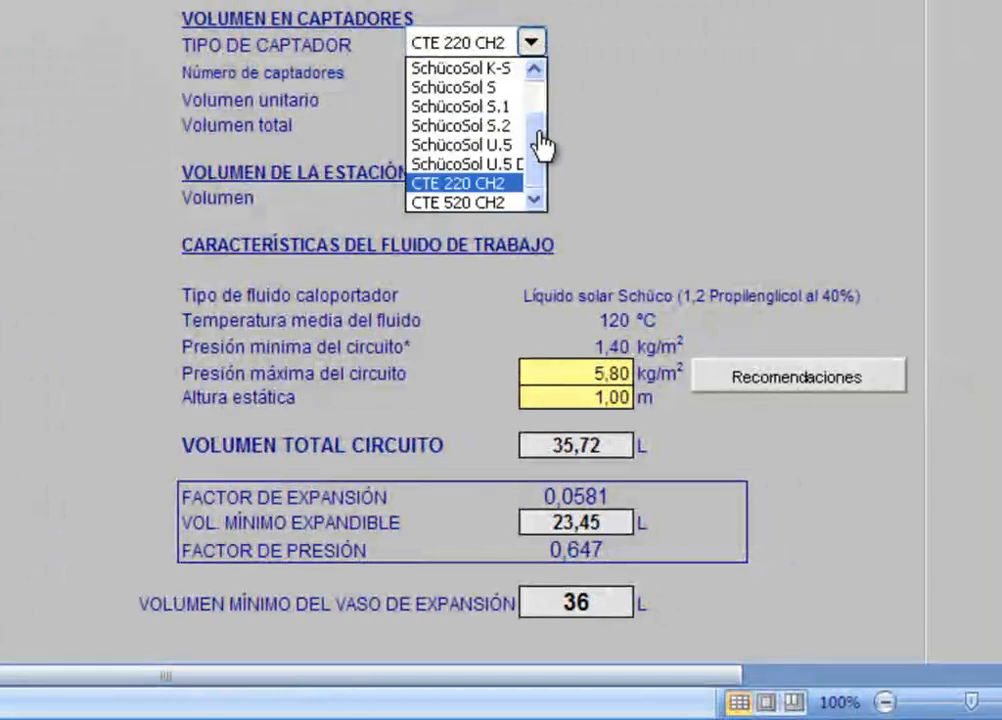
drag(543, 143, 541, 100)
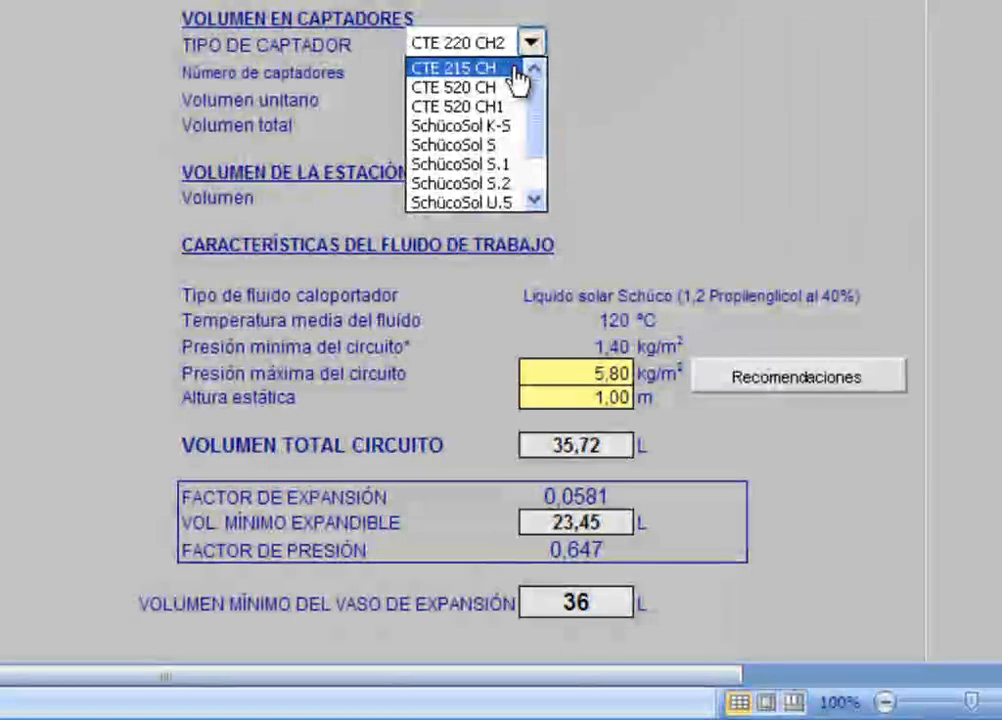
click(515, 70)
click(490, 72)
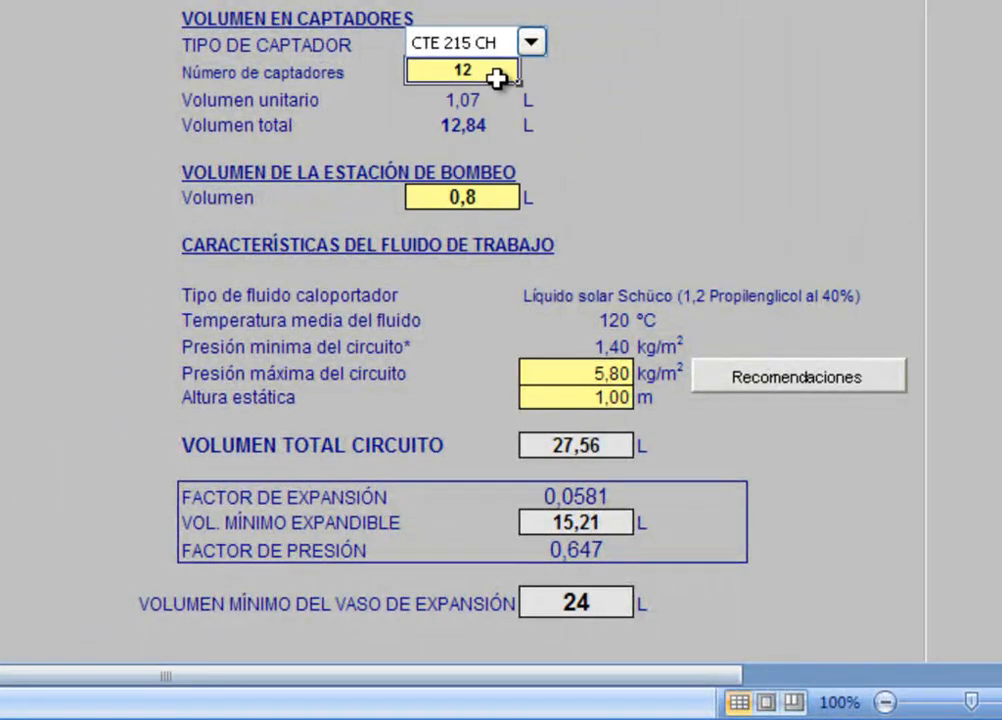
text(2)
key(Return)
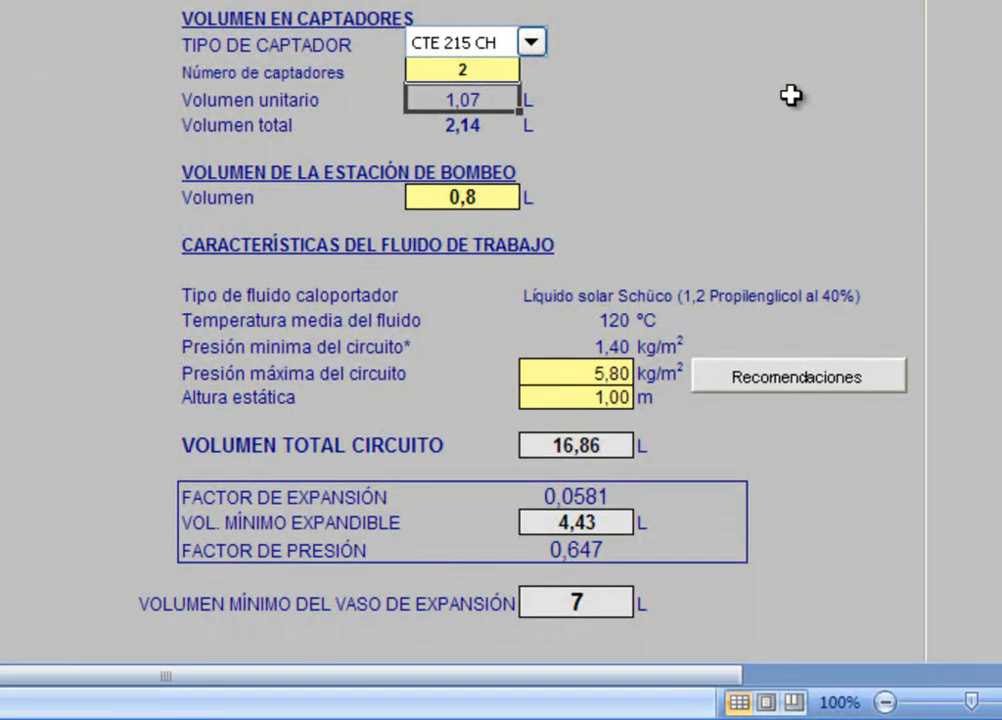
click(877, 175)
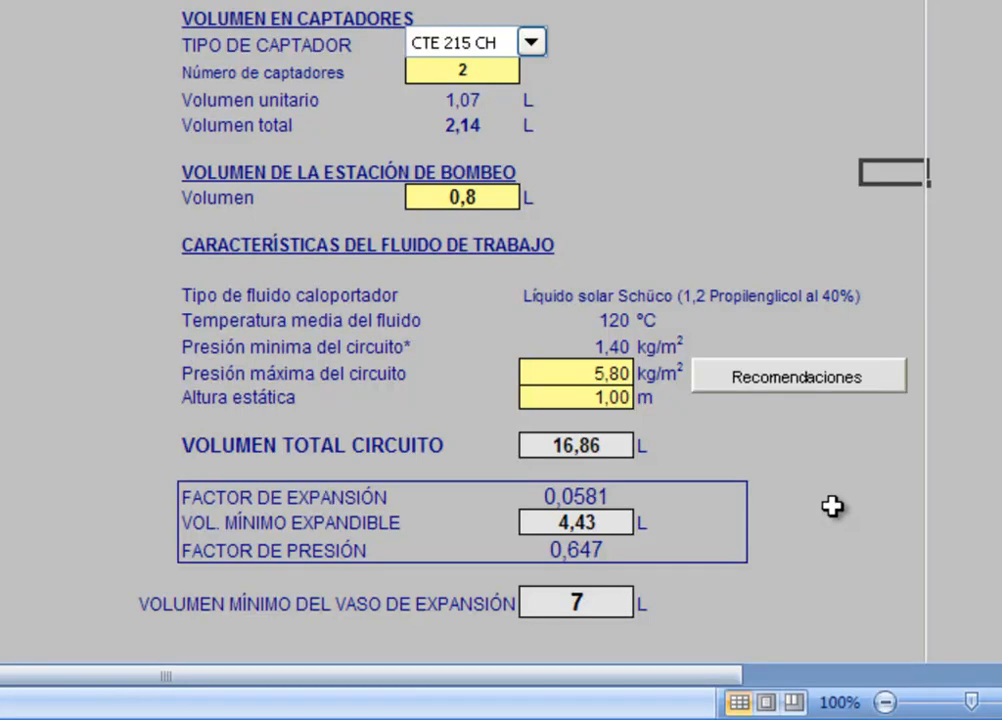
Step: Set the static height of the circuit to 12 m in the working fluid characteristics
click(584, 401)
text(12)
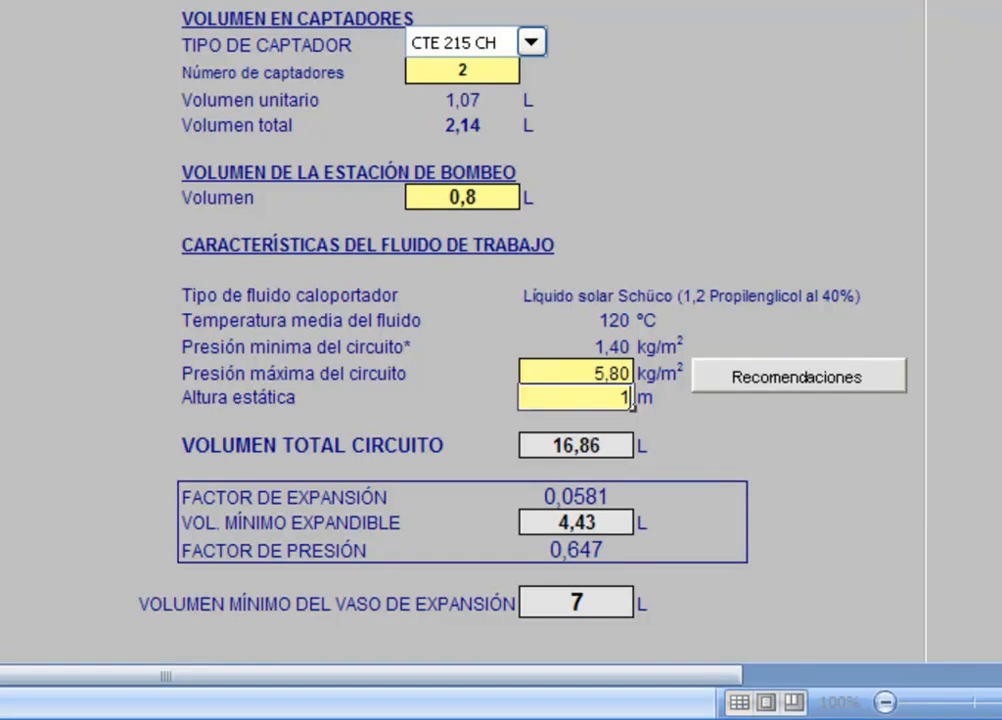
key(Return)
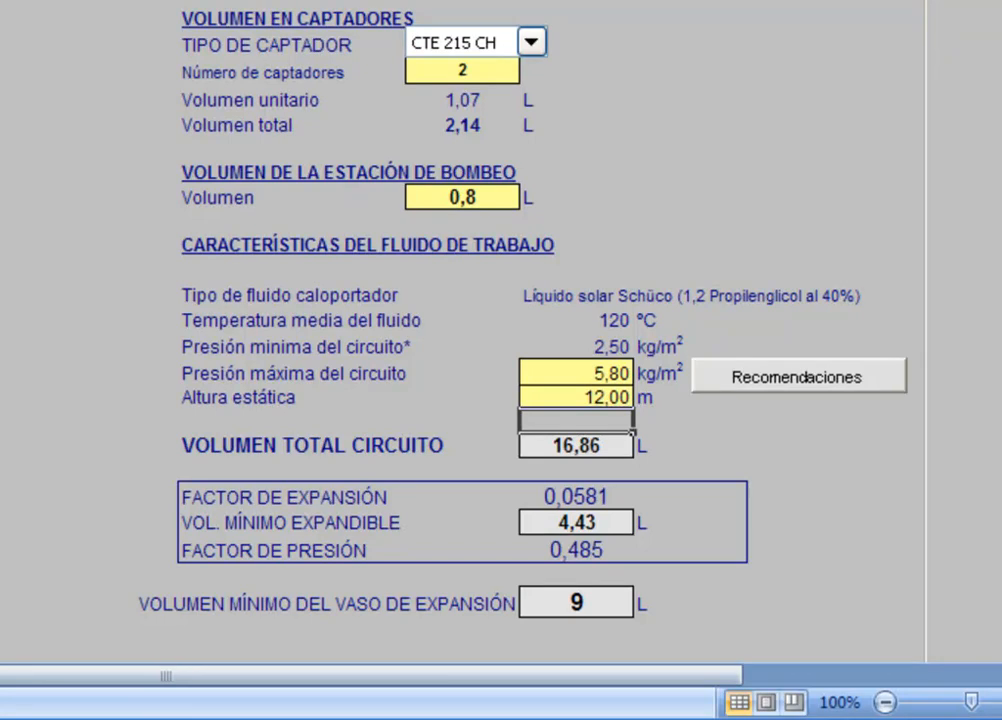
click(910, 603)
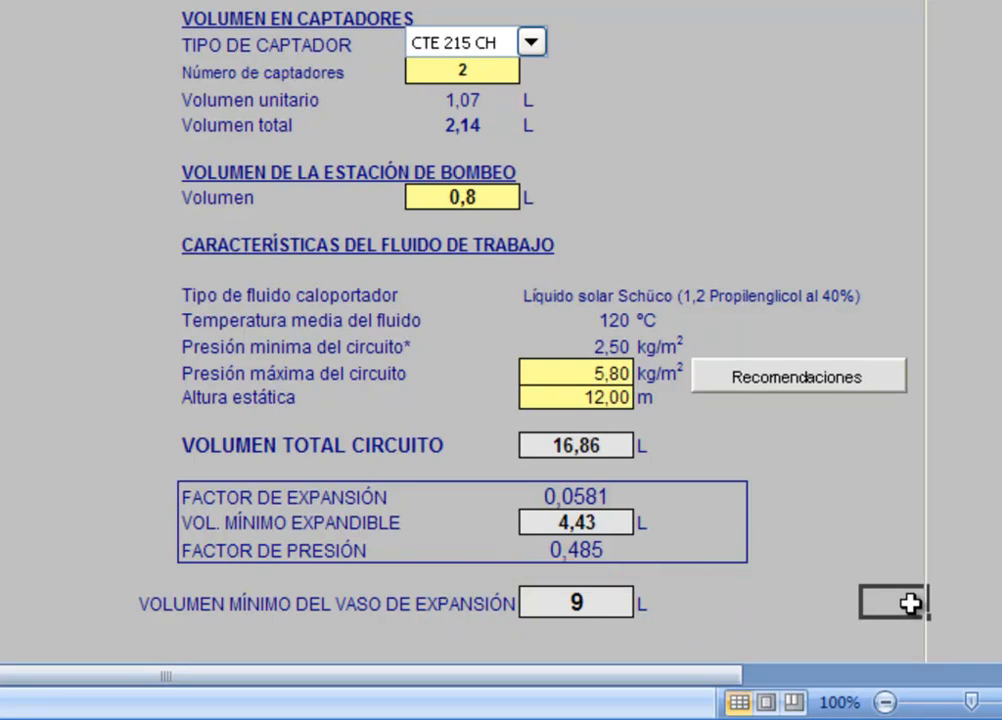
Step: Review the expansion vessel note and report through to its output data, and return to the Schüco-Chart start page
scroll(910, 603, down, 1)
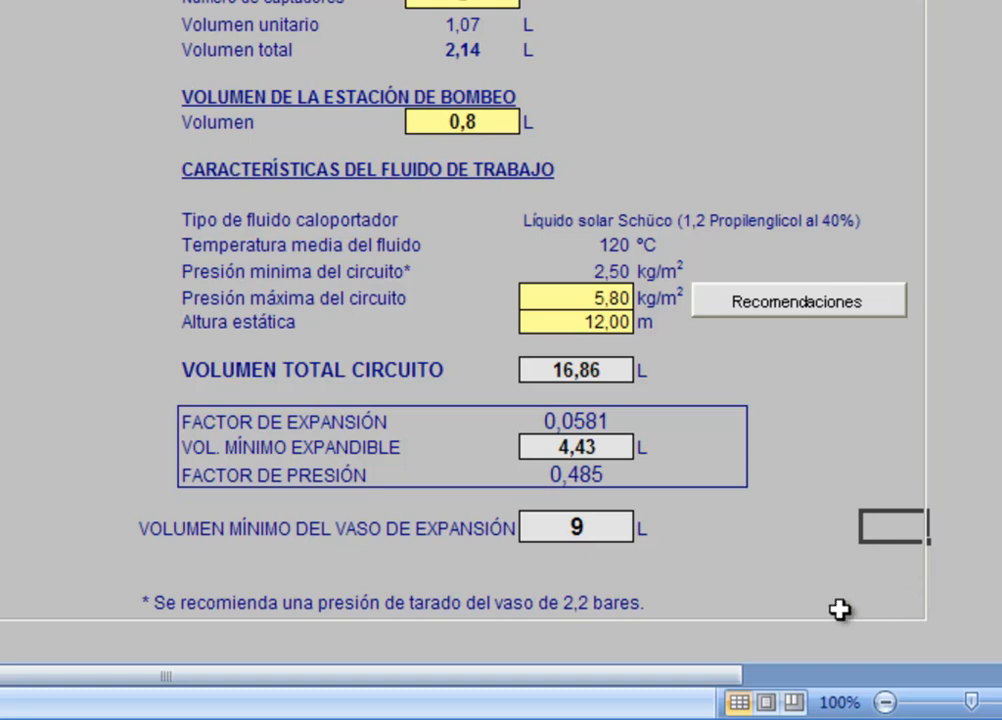
scroll(962, 517, up, 4)
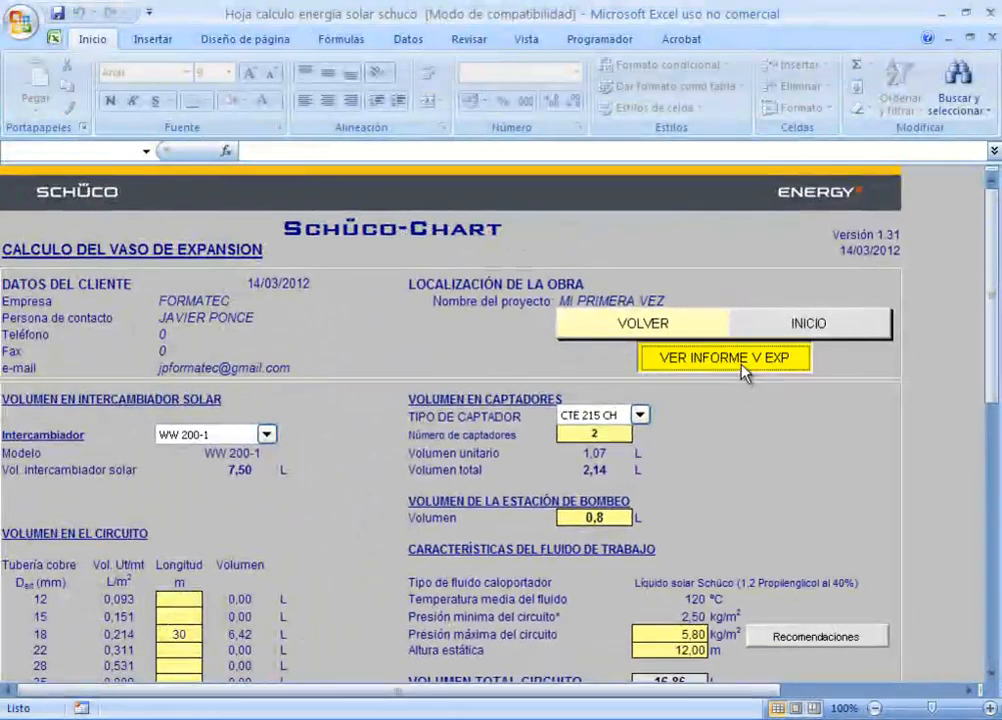
click(705, 316)
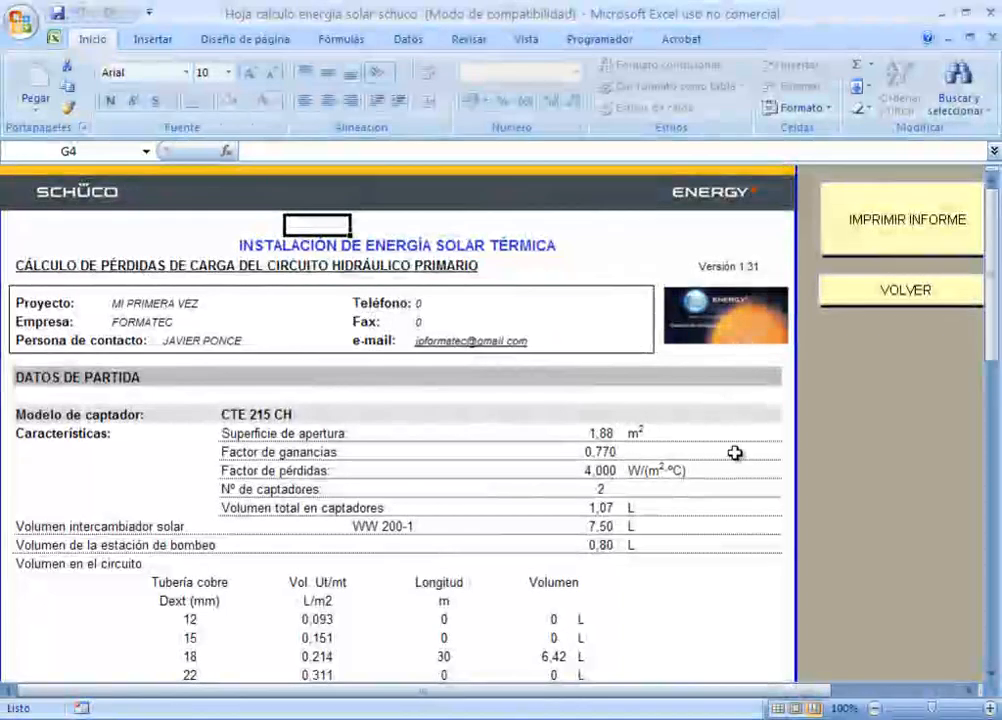
scroll(735, 453, down, 7)
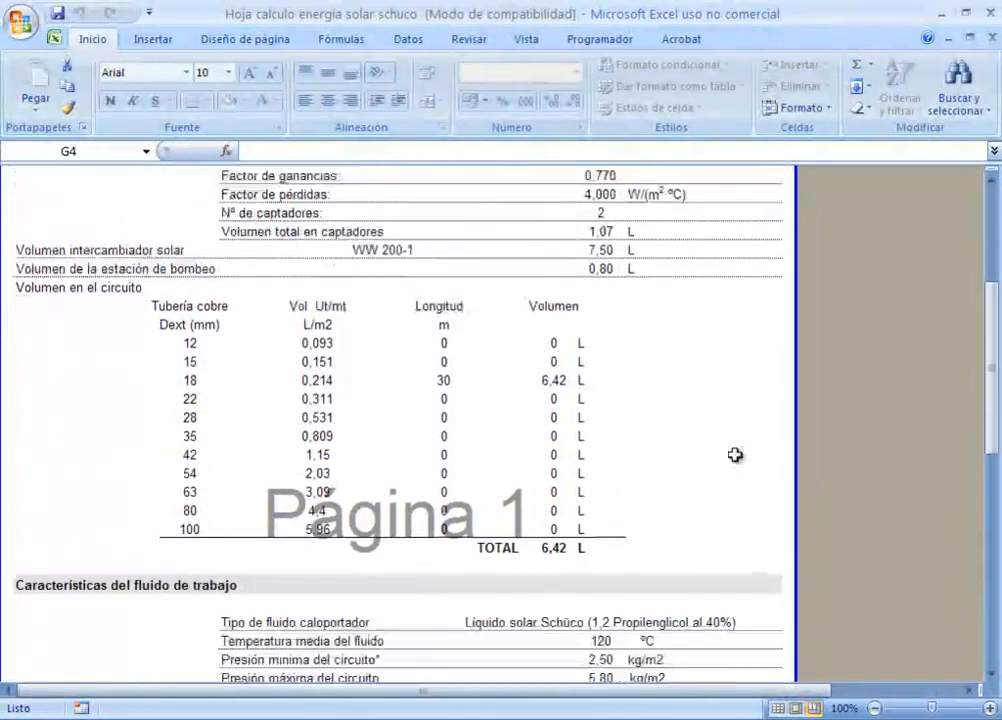
scroll(735, 455, down, 5)
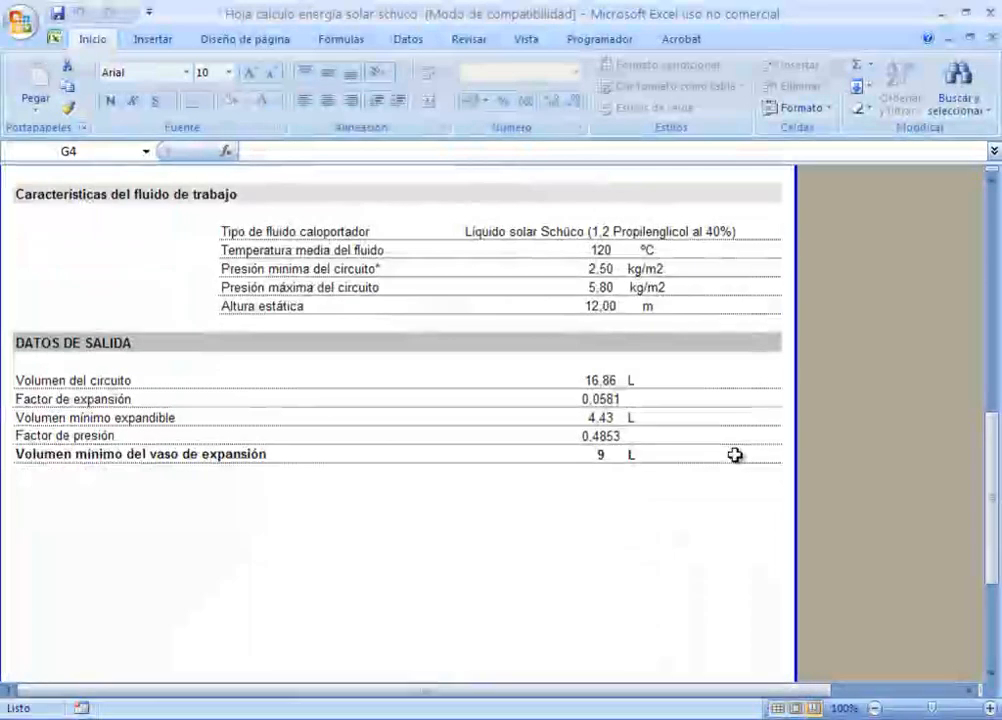
scroll(735, 455, up, 10)
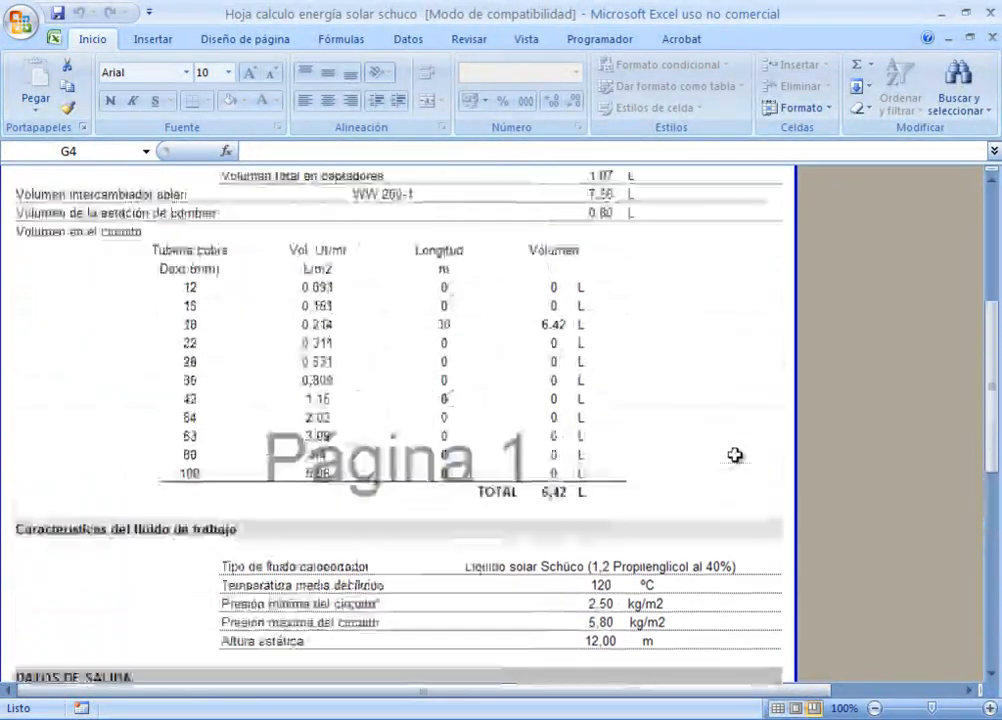
scroll(735, 455, up, 1)
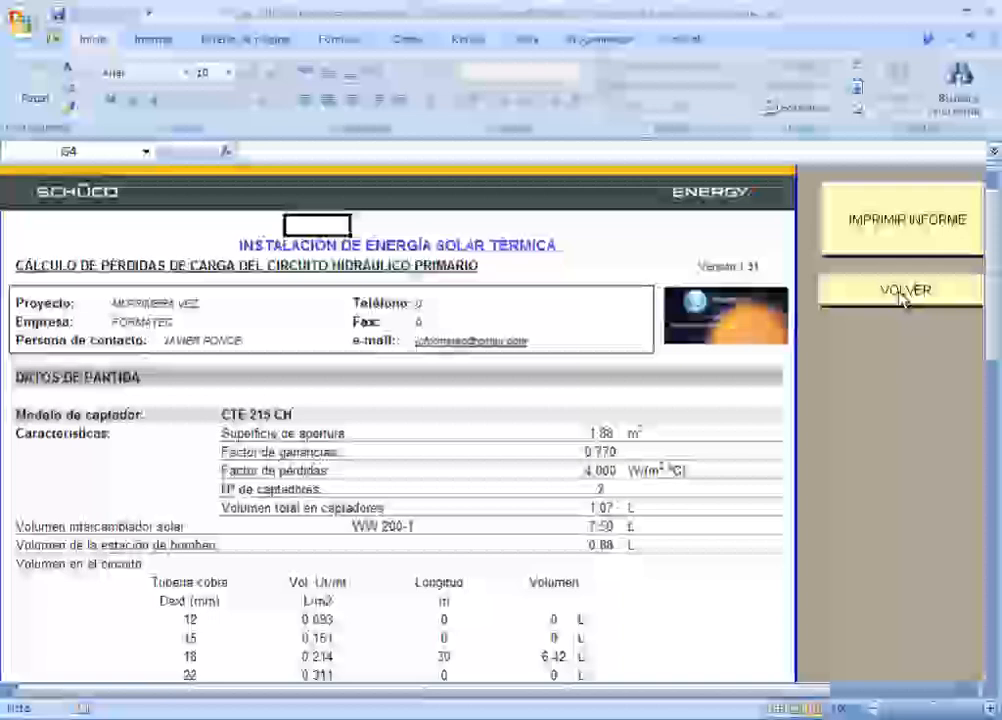
click(903, 292)
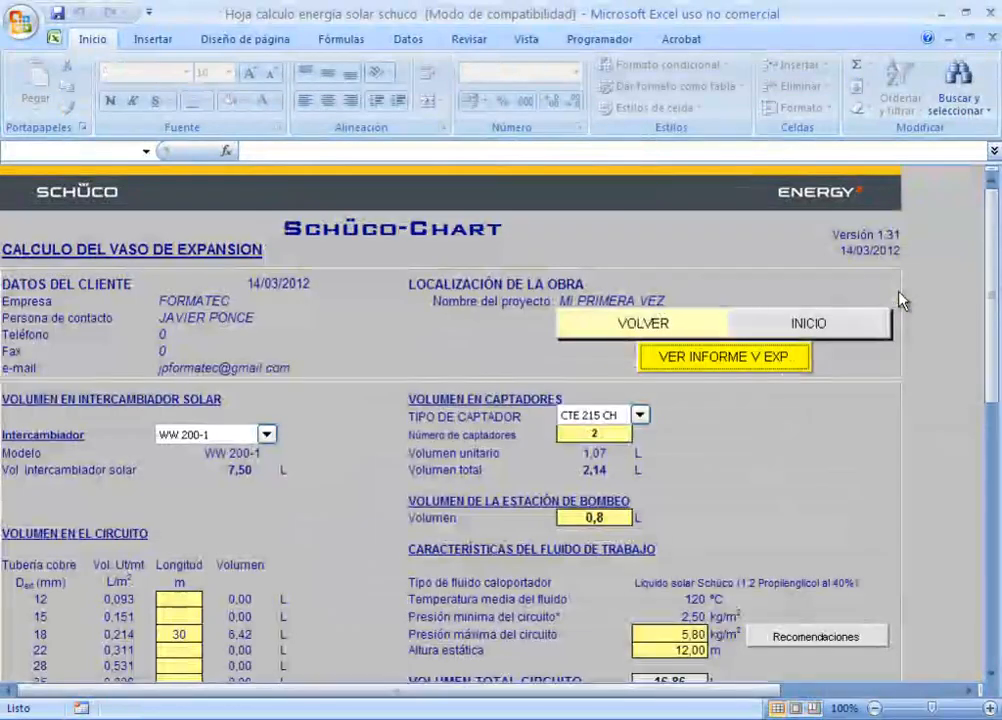
click(810, 324)
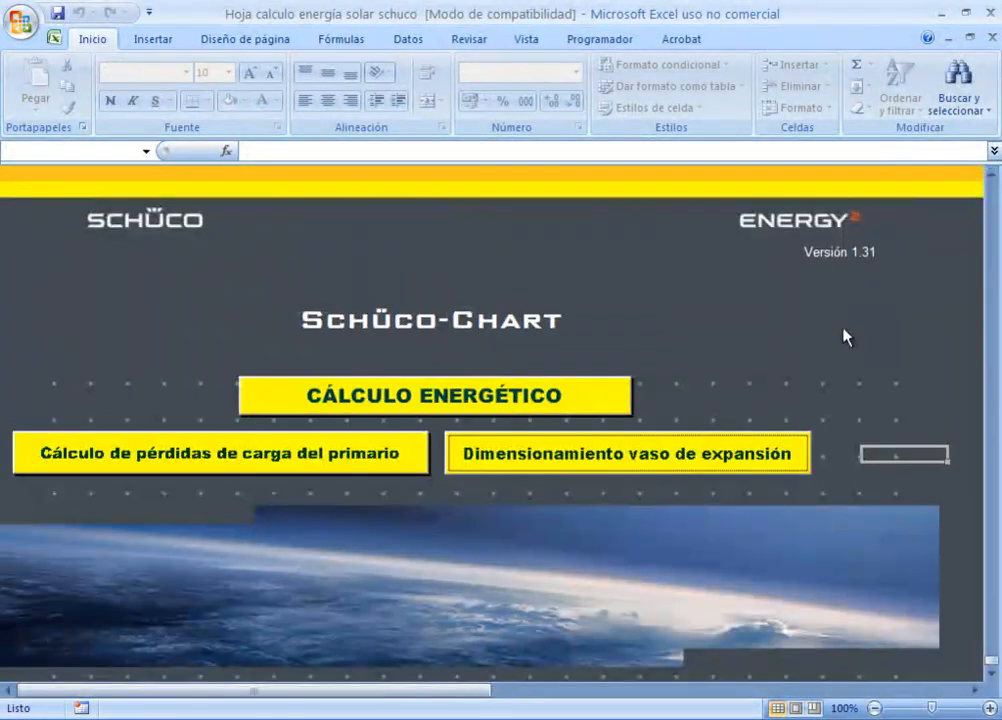